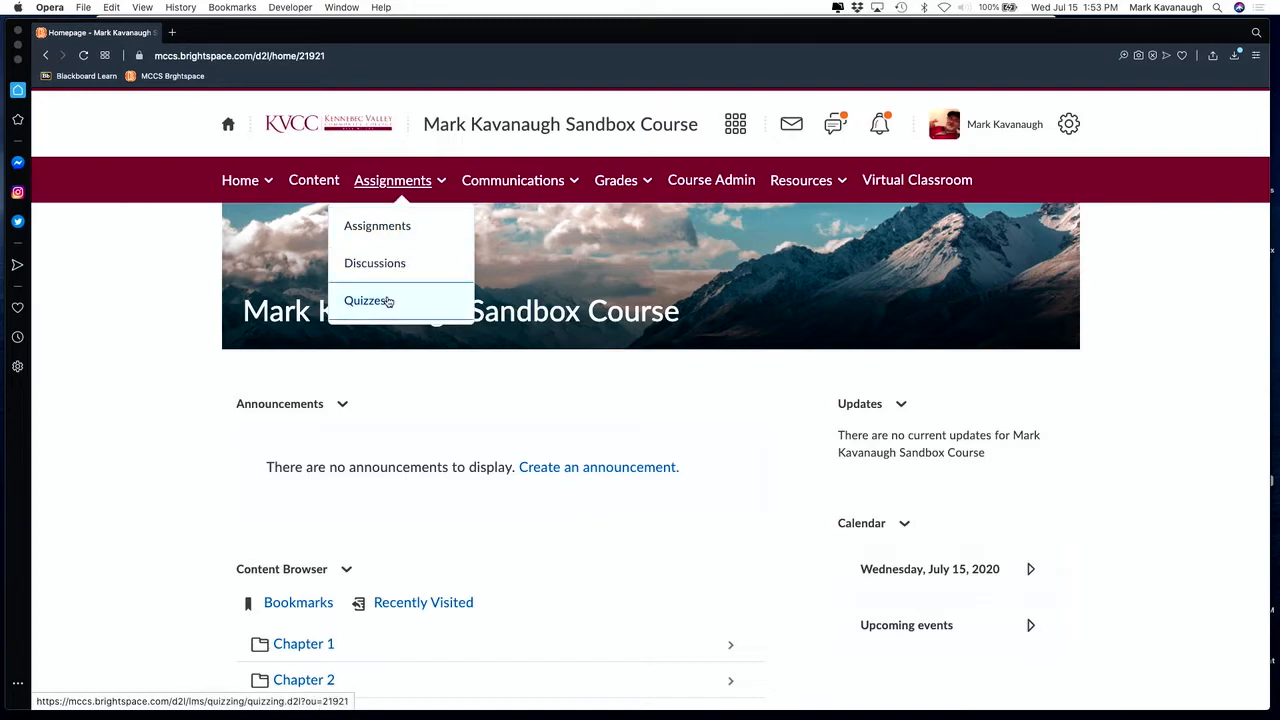
Create a new course quiz named "Chapter 1 Quiz" and open its restrictions settings
click(384, 306)
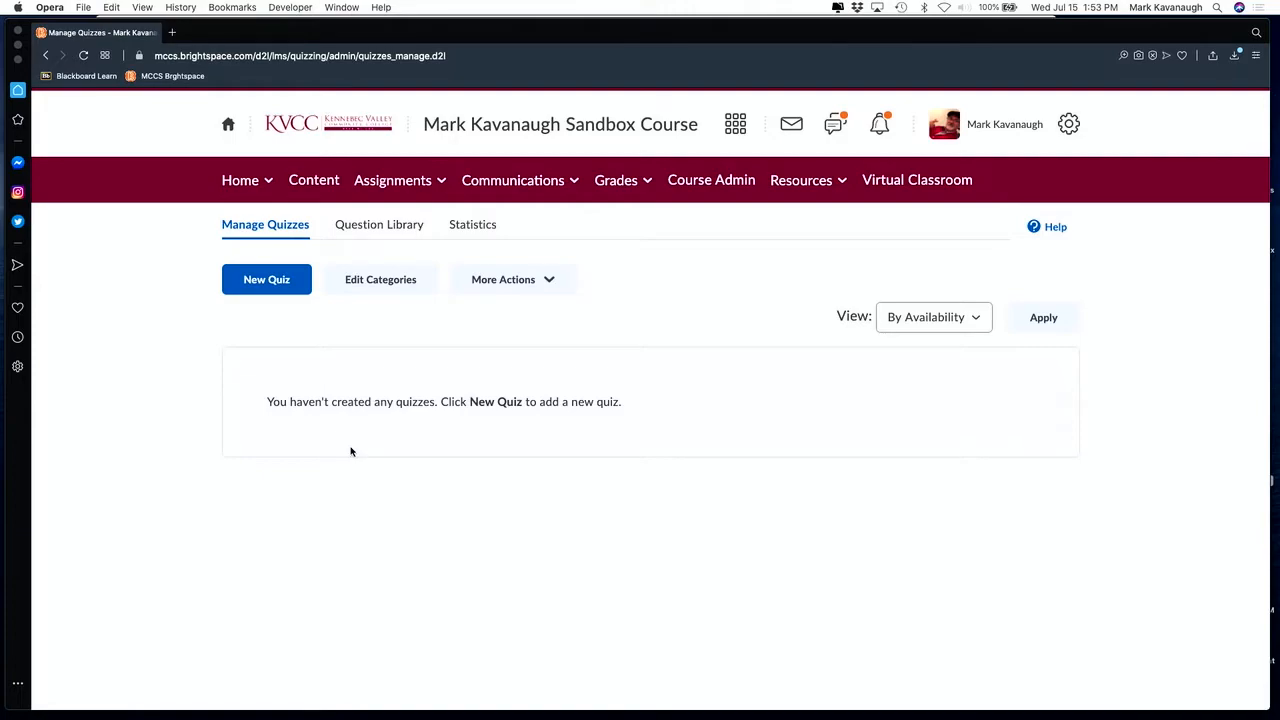
click(268, 282)
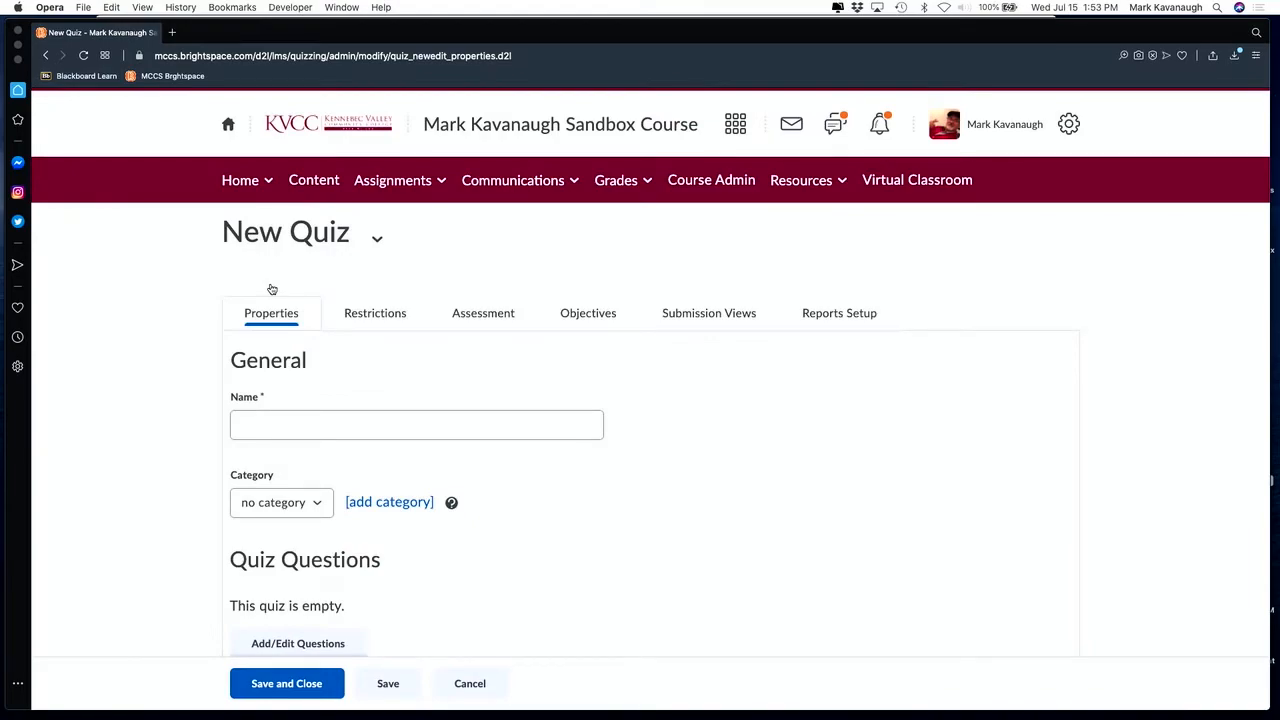
click(277, 420)
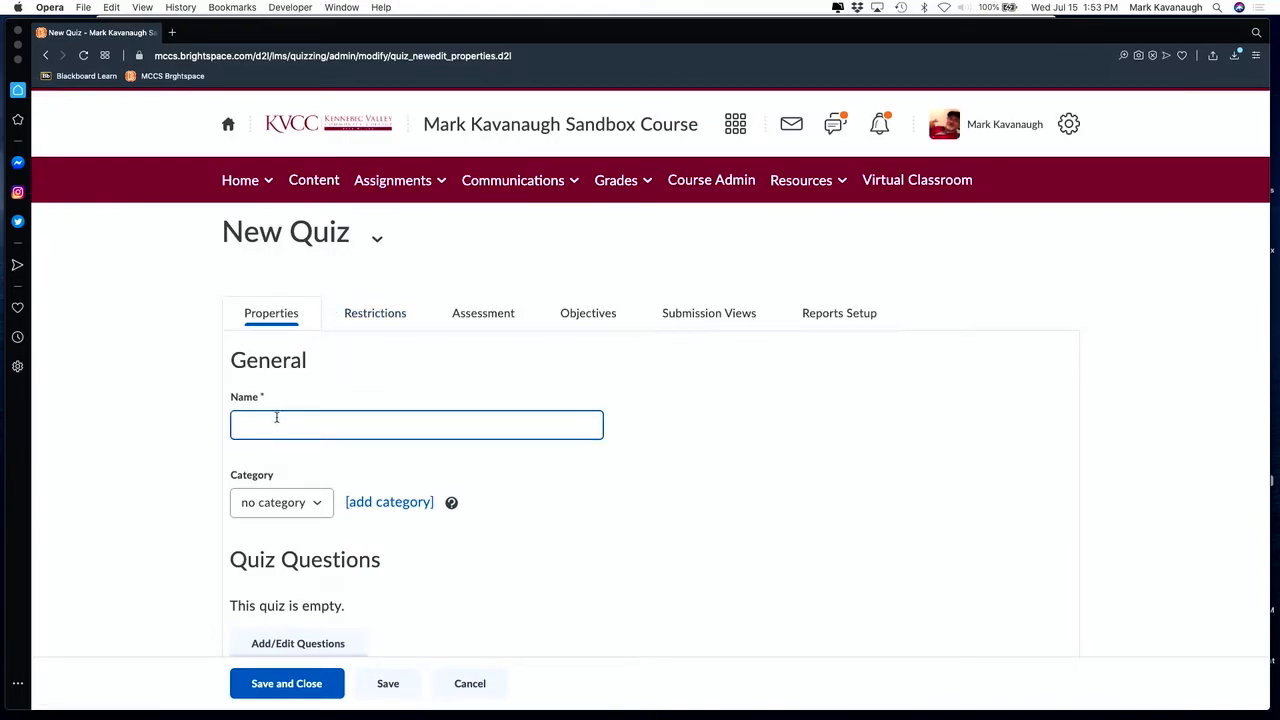
scroll(471, 523, down, 3)
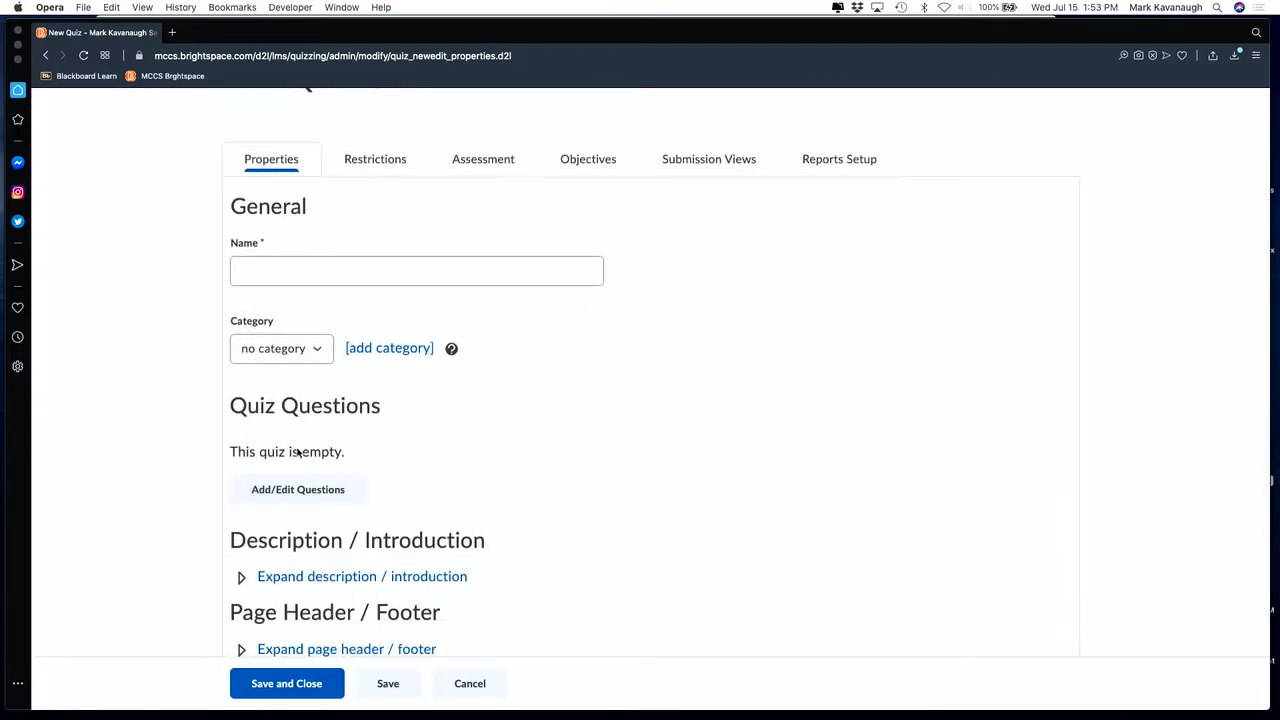
scroll(297, 452, down, 2)
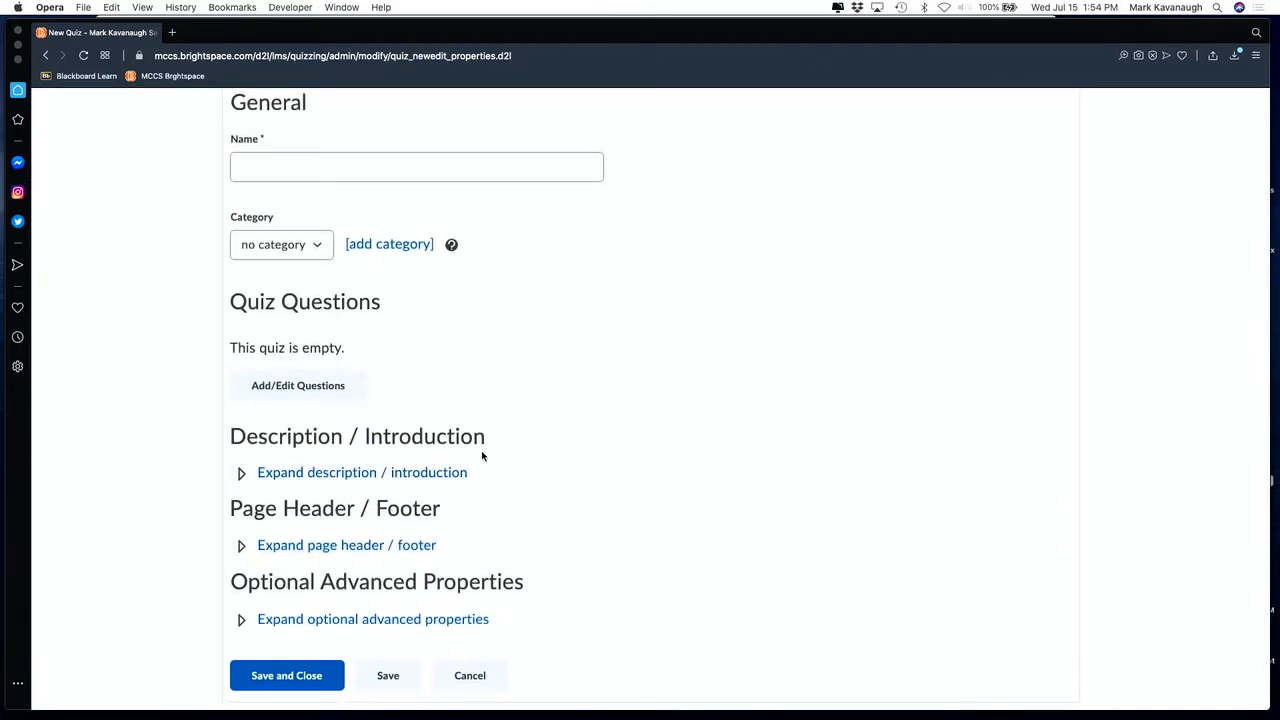
scroll(481, 456, up, 4)
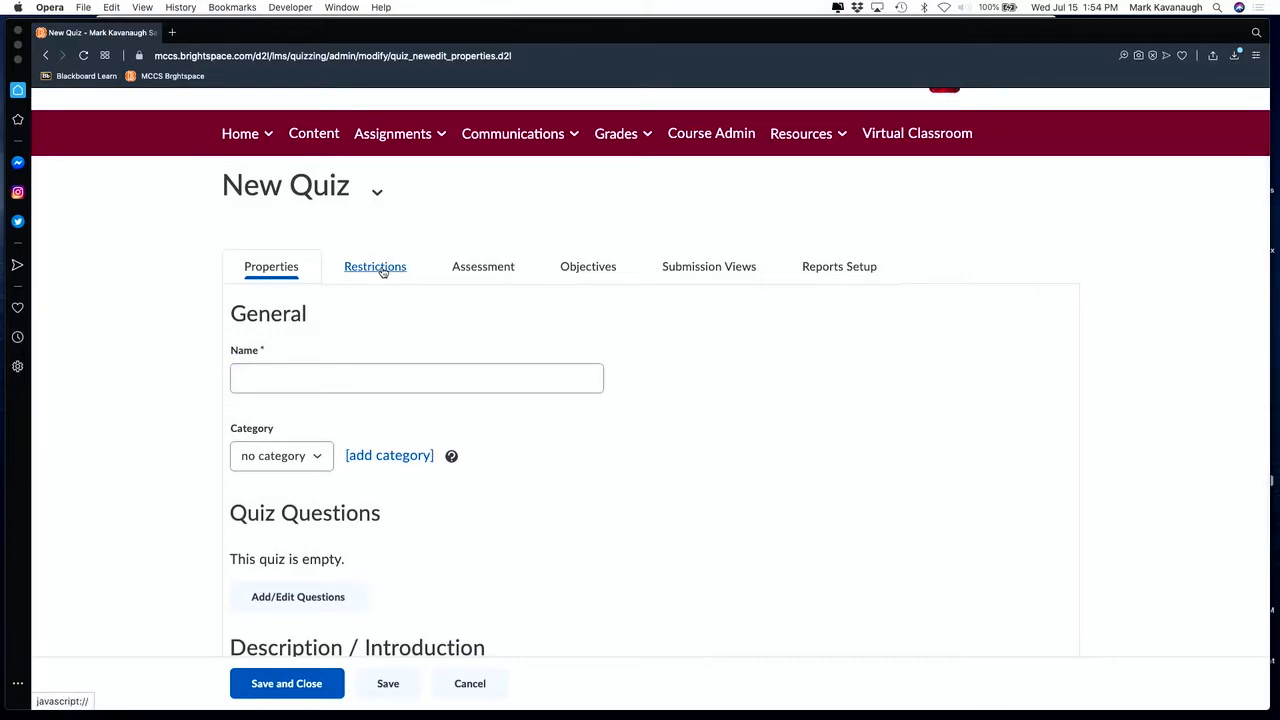
click(378, 267)
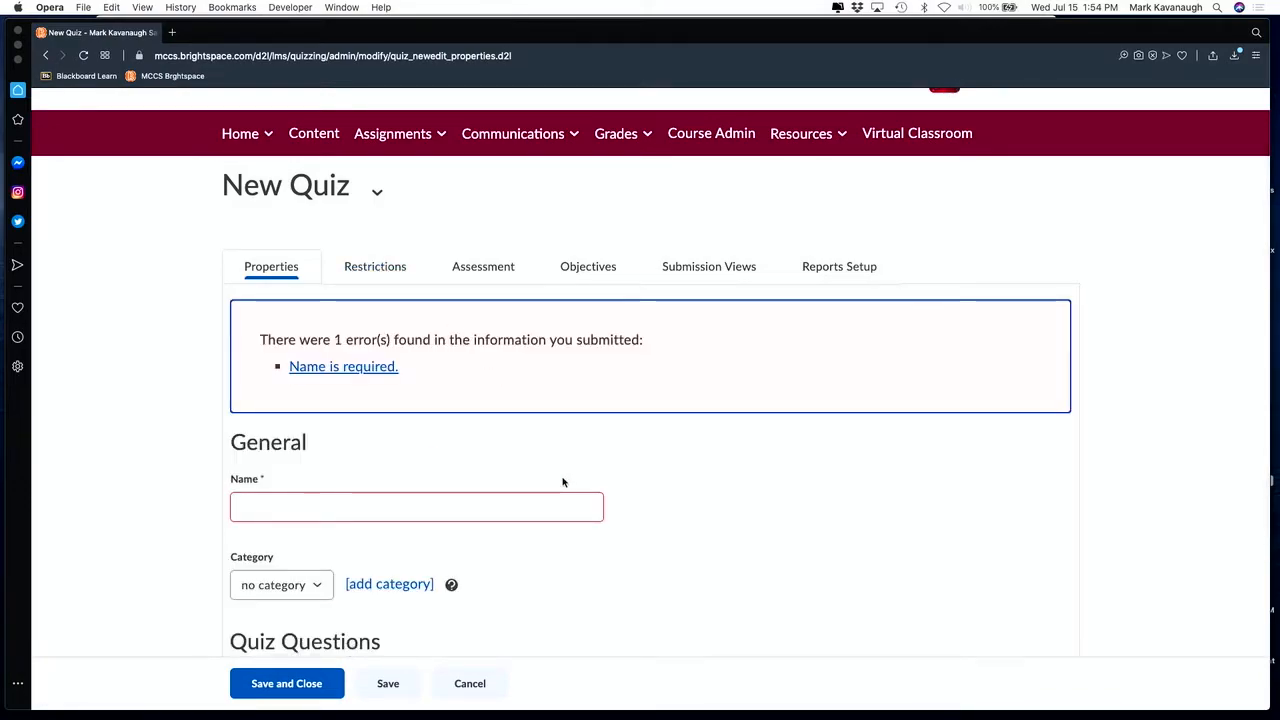
click(274, 272)
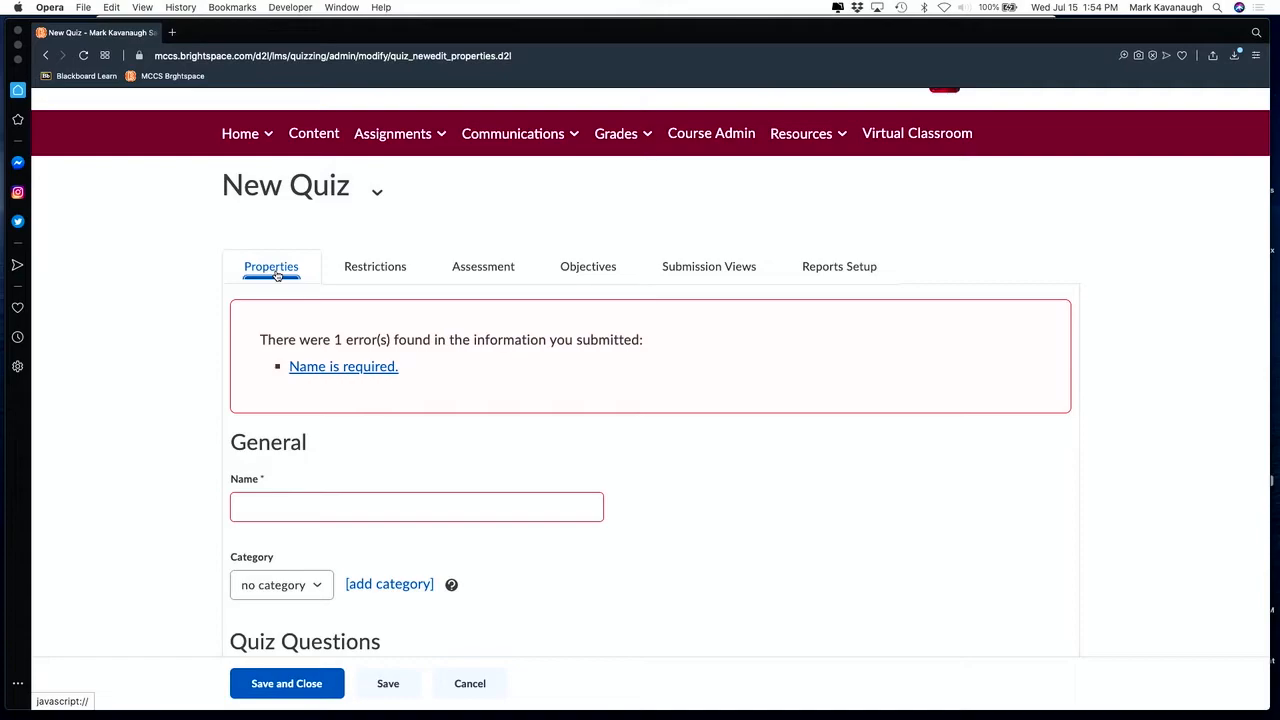
click(277, 501)
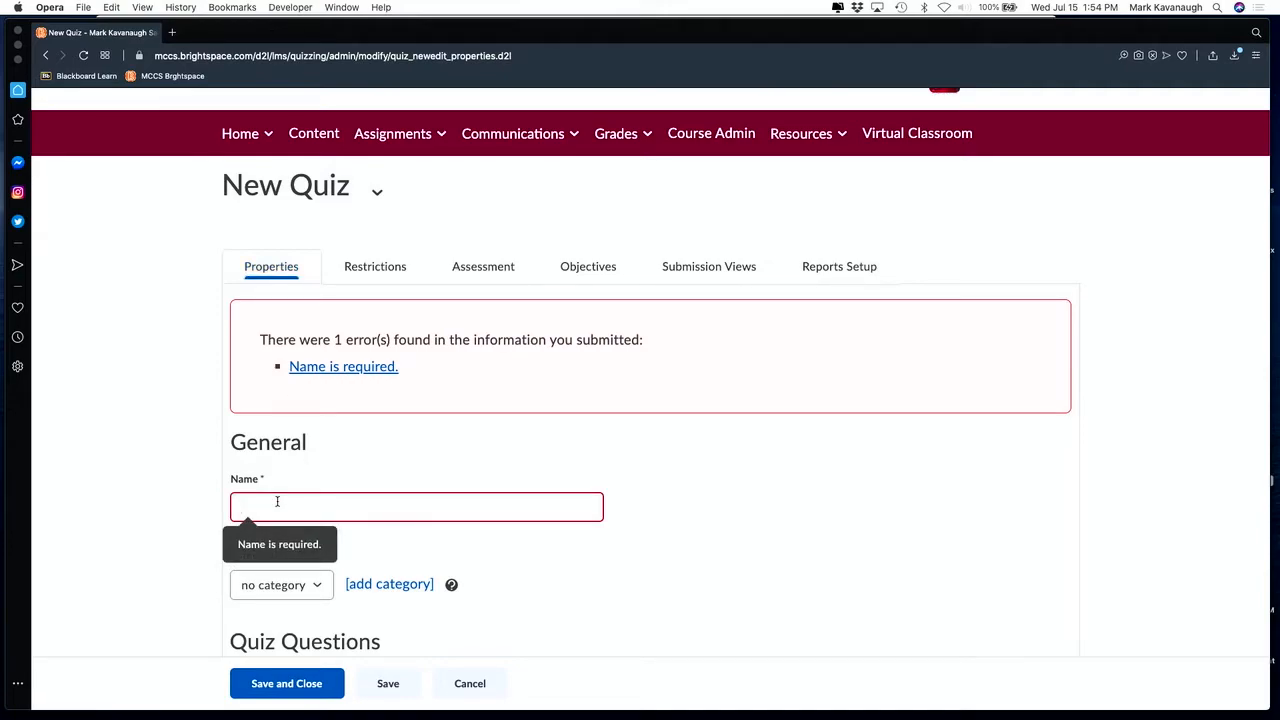
text(Chapter 1 Quiz)
click(572, 538)
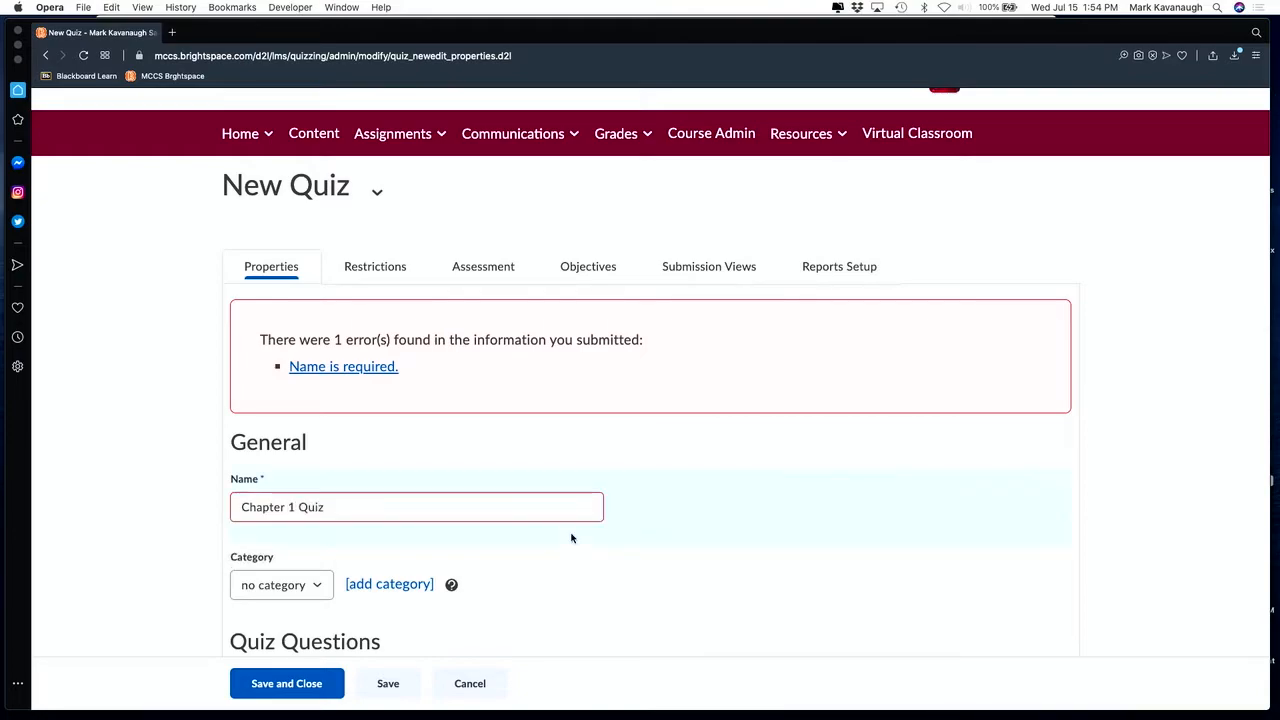
click(374, 274)
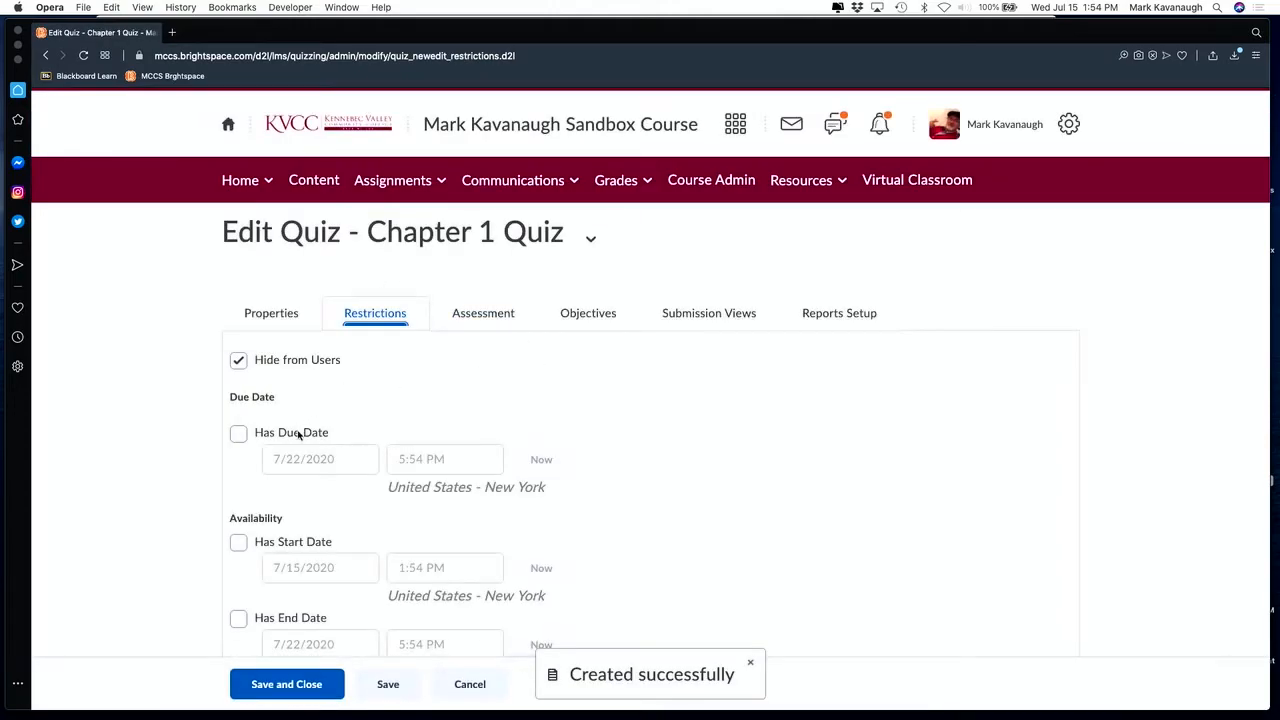
Look through the quiz's date, release condition, timing and special access restrictions, and view its assessment settings
scroll(516, 436, down, 8)
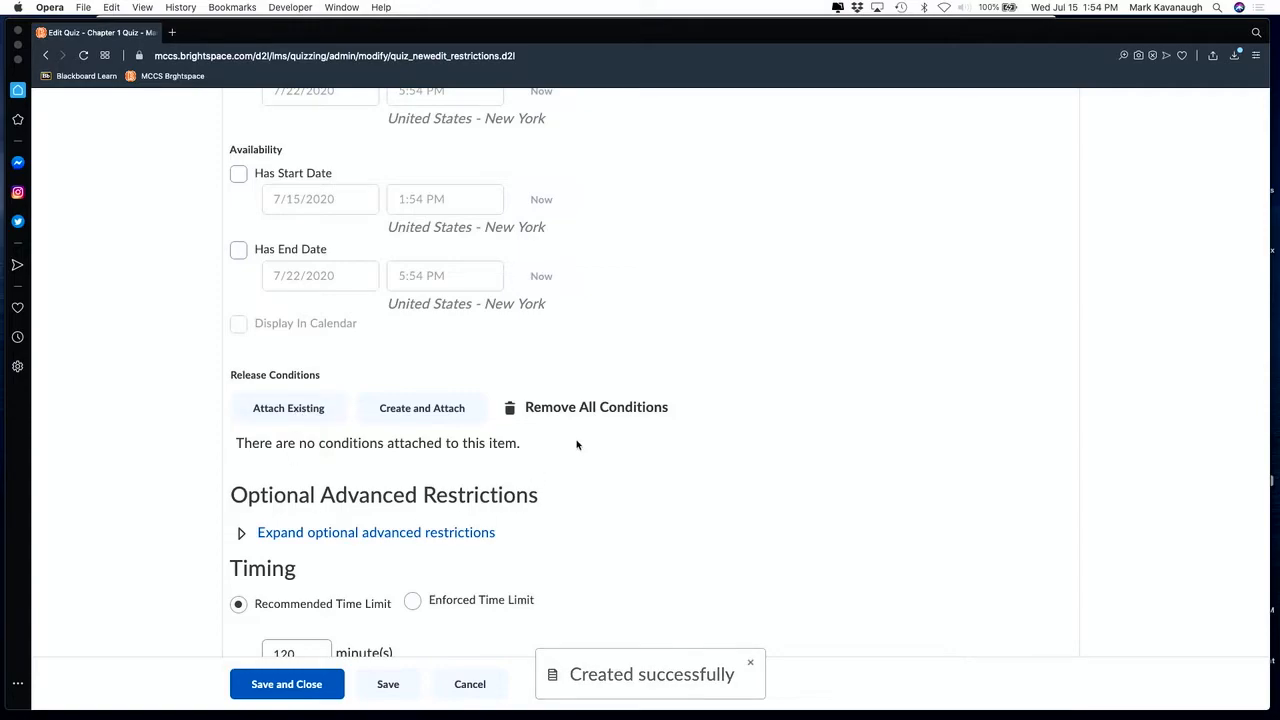
scroll(576, 444, down, 6)
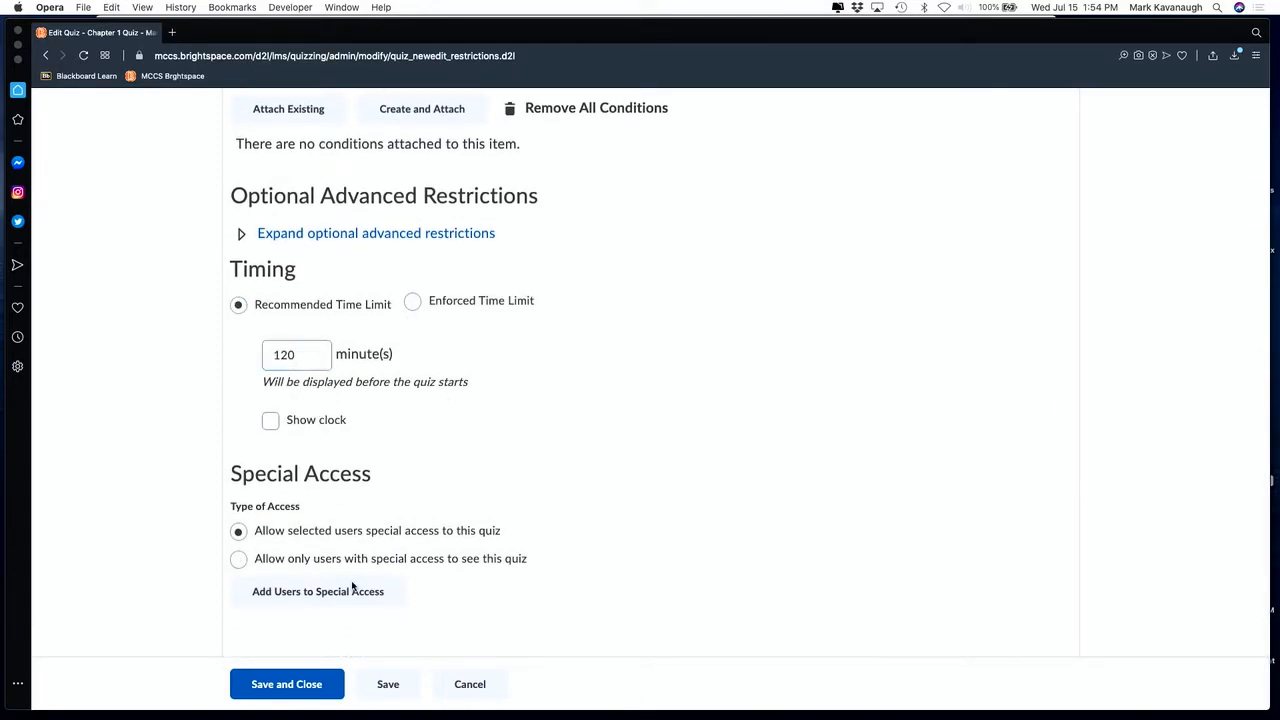
scroll(571, 380, up, 10)
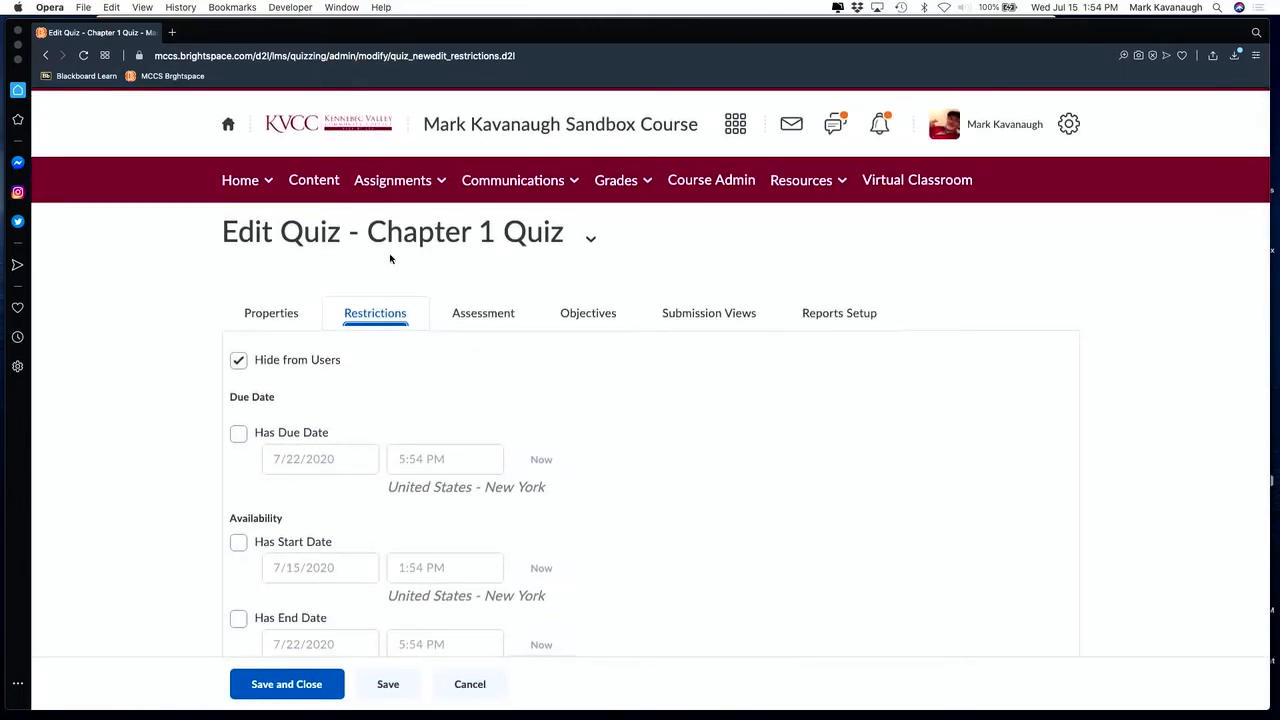
click(484, 314)
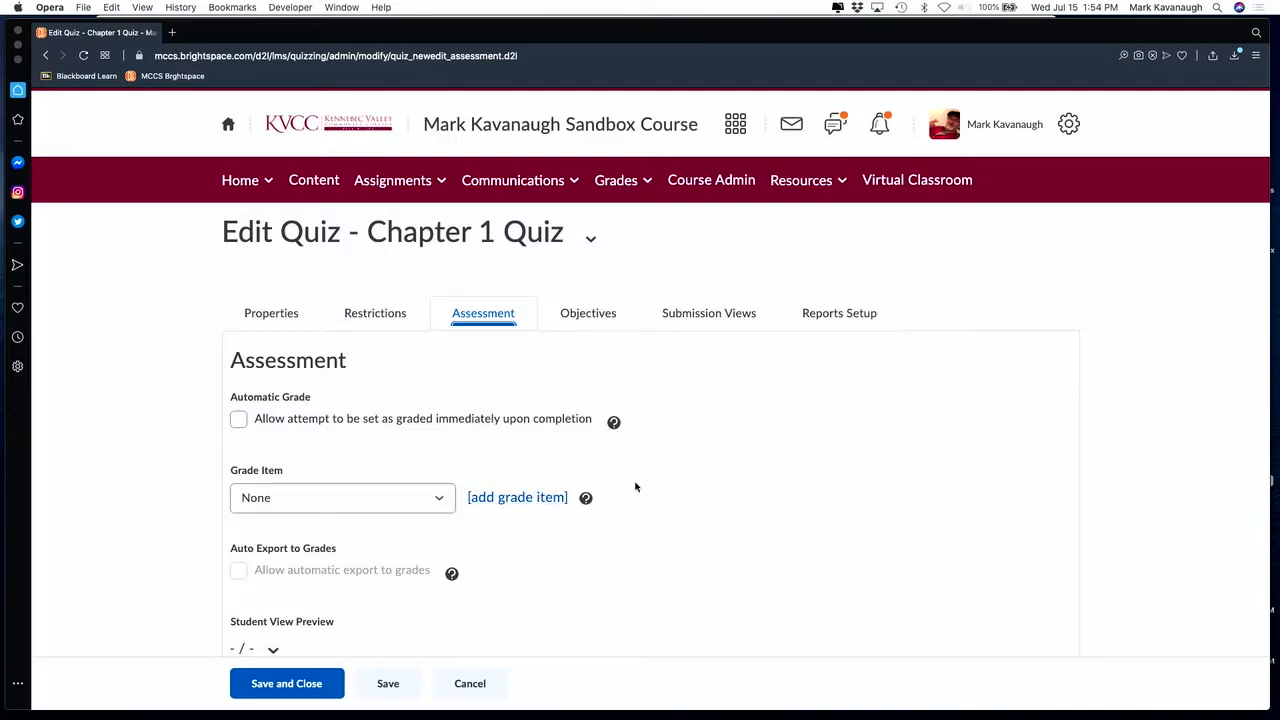
Return to the quiz's properties and start a new True or False question for it
click(264, 312)
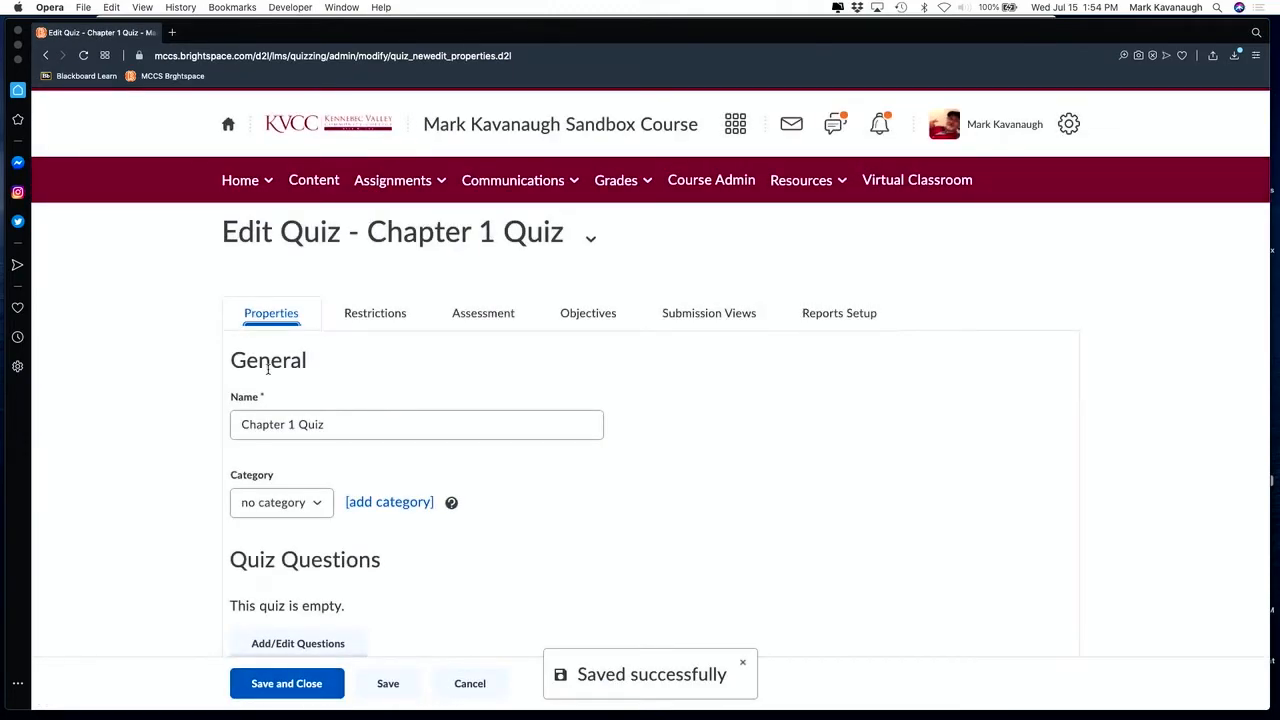
scroll(270, 370, down, 5)
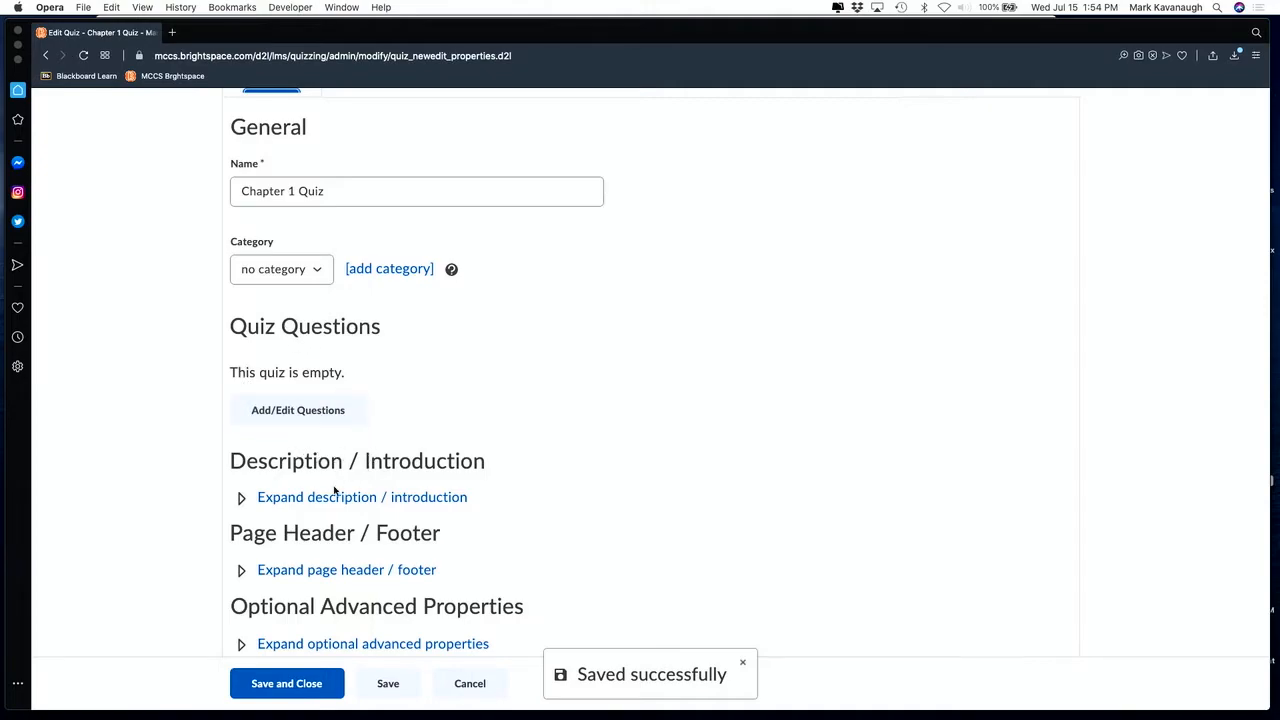
click(300, 411)
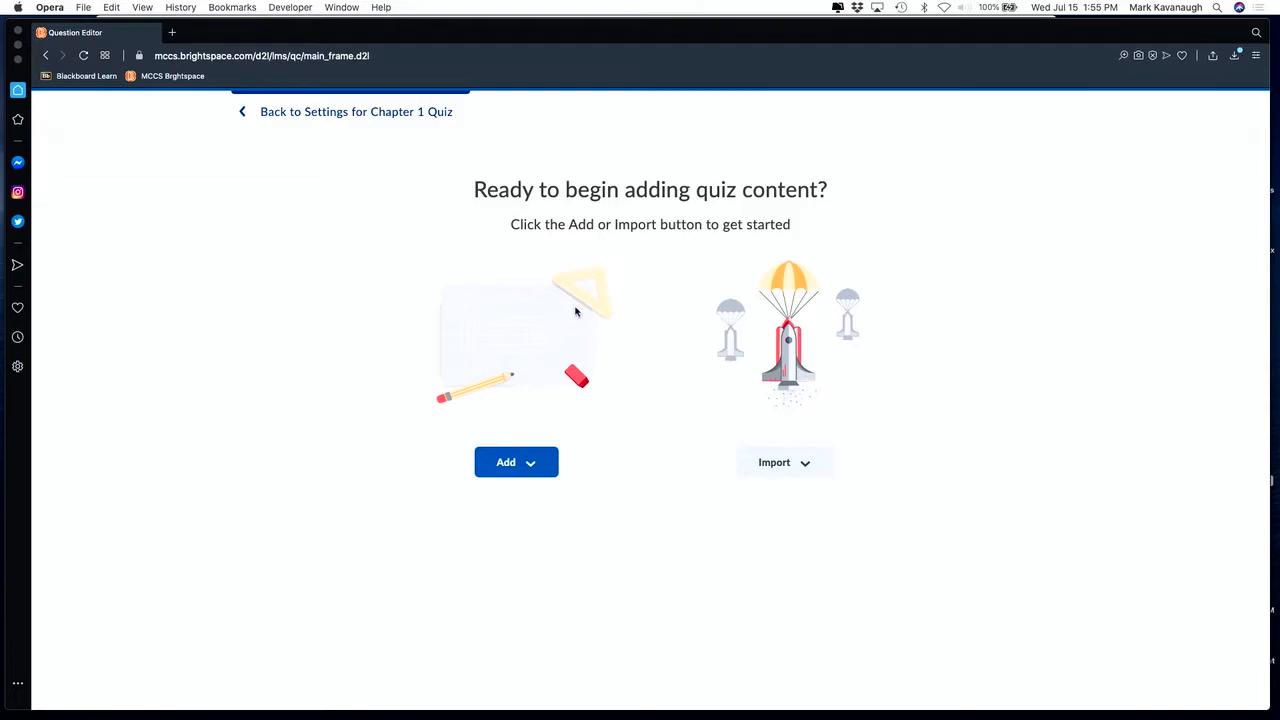
click(539, 468)
click(540, 517)
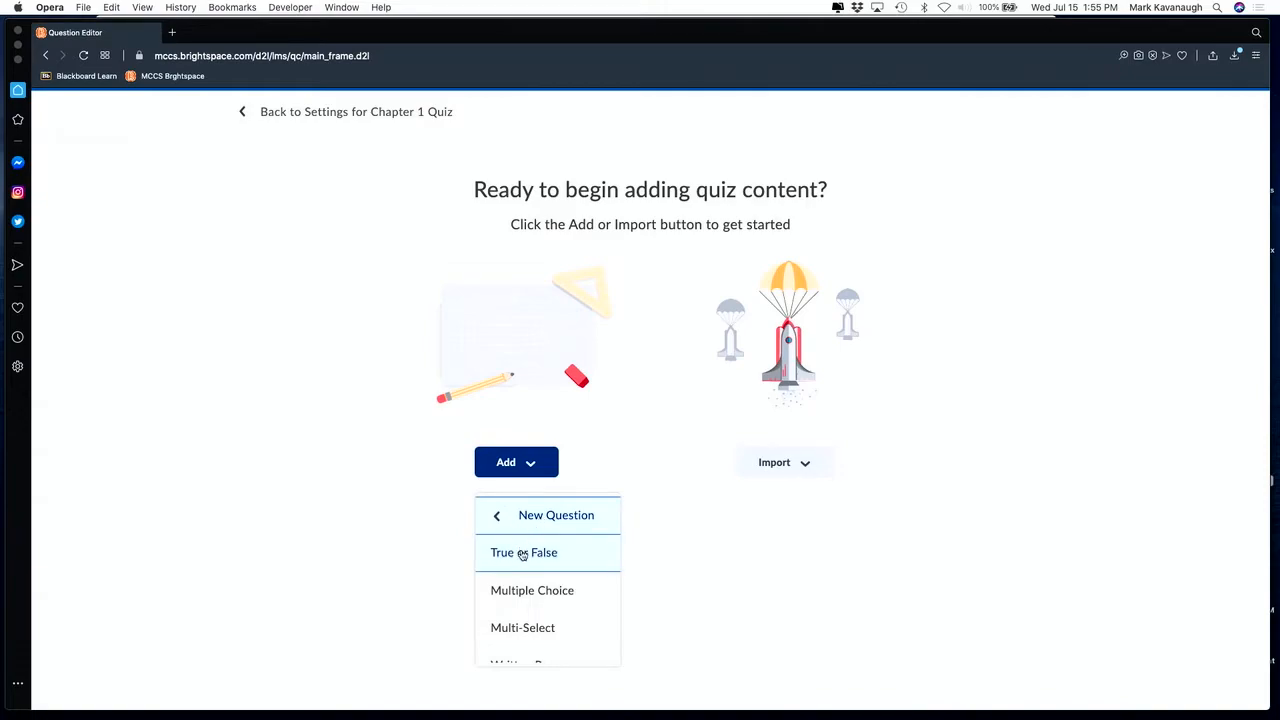
click(522, 556)
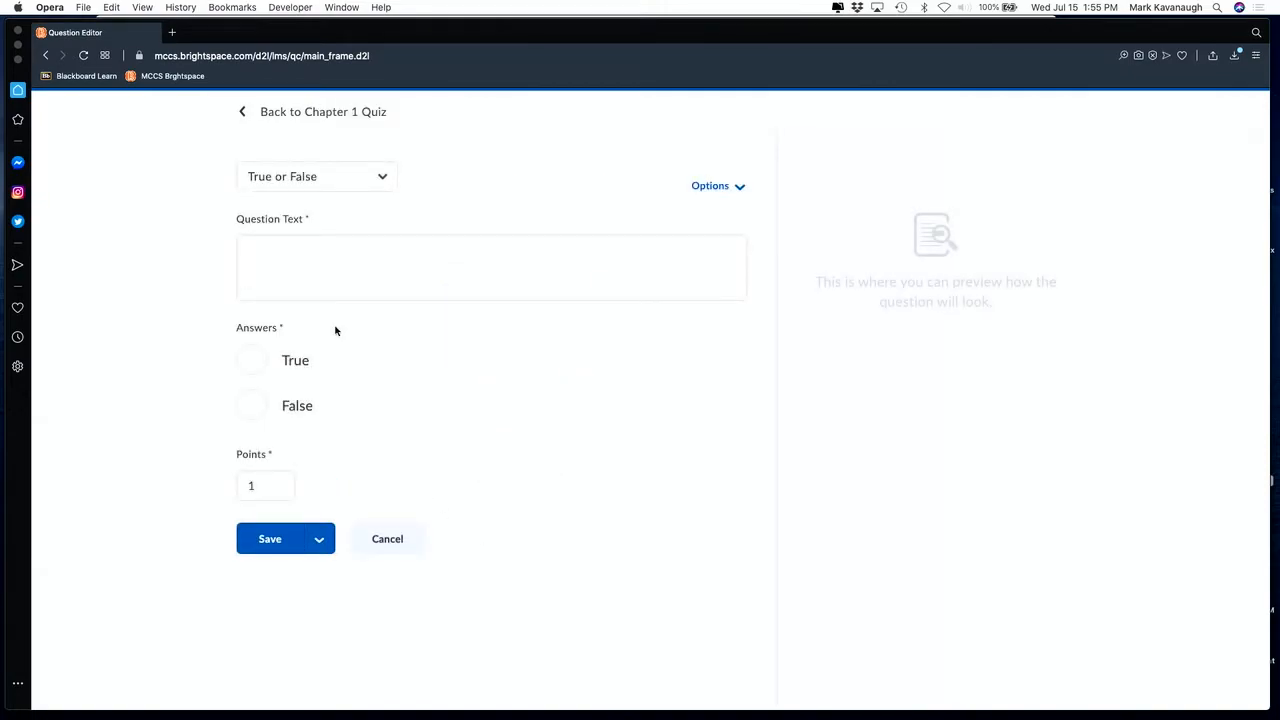
Enter "Brightspace fun to use." as the question text
click(271, 288)
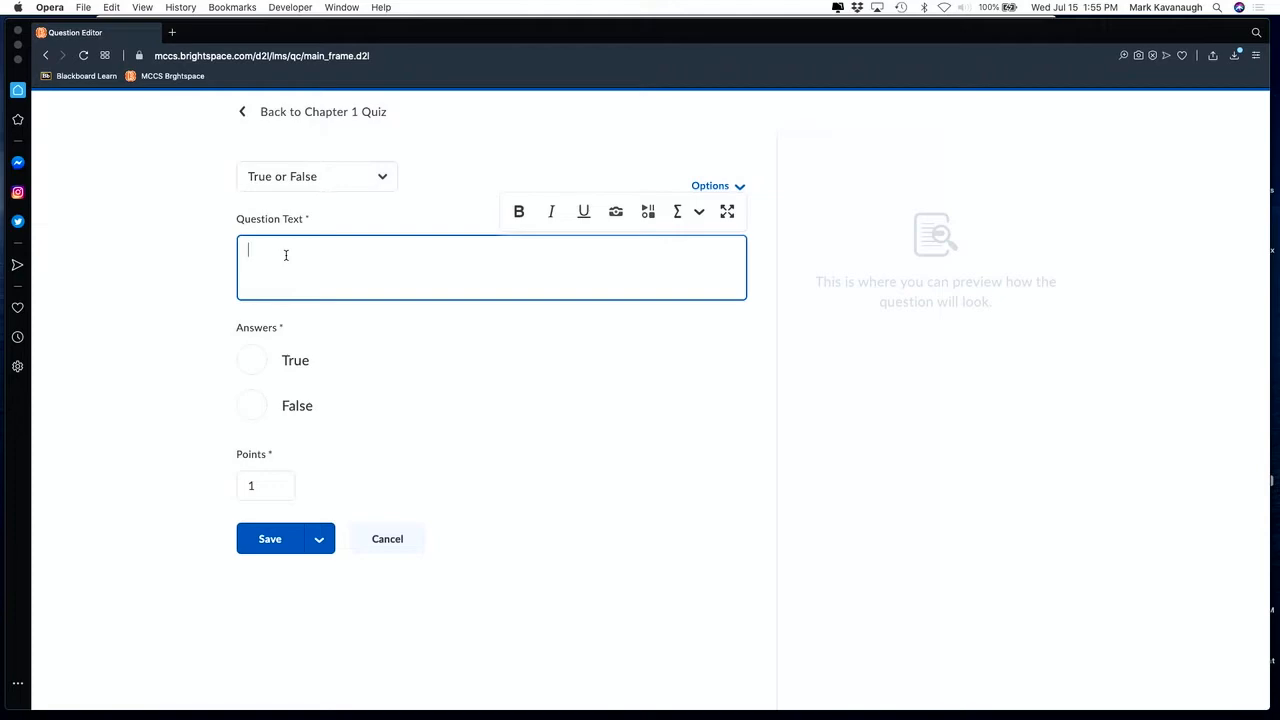
text(Is B)
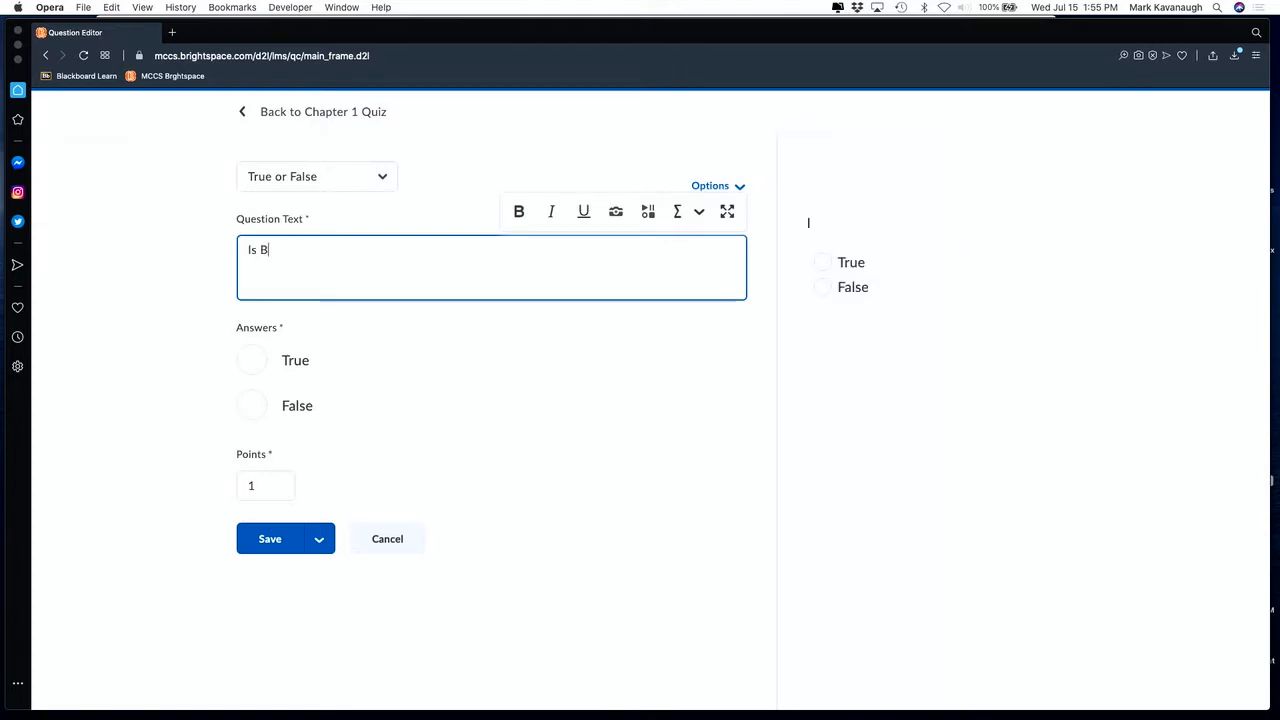
text(rightspace)
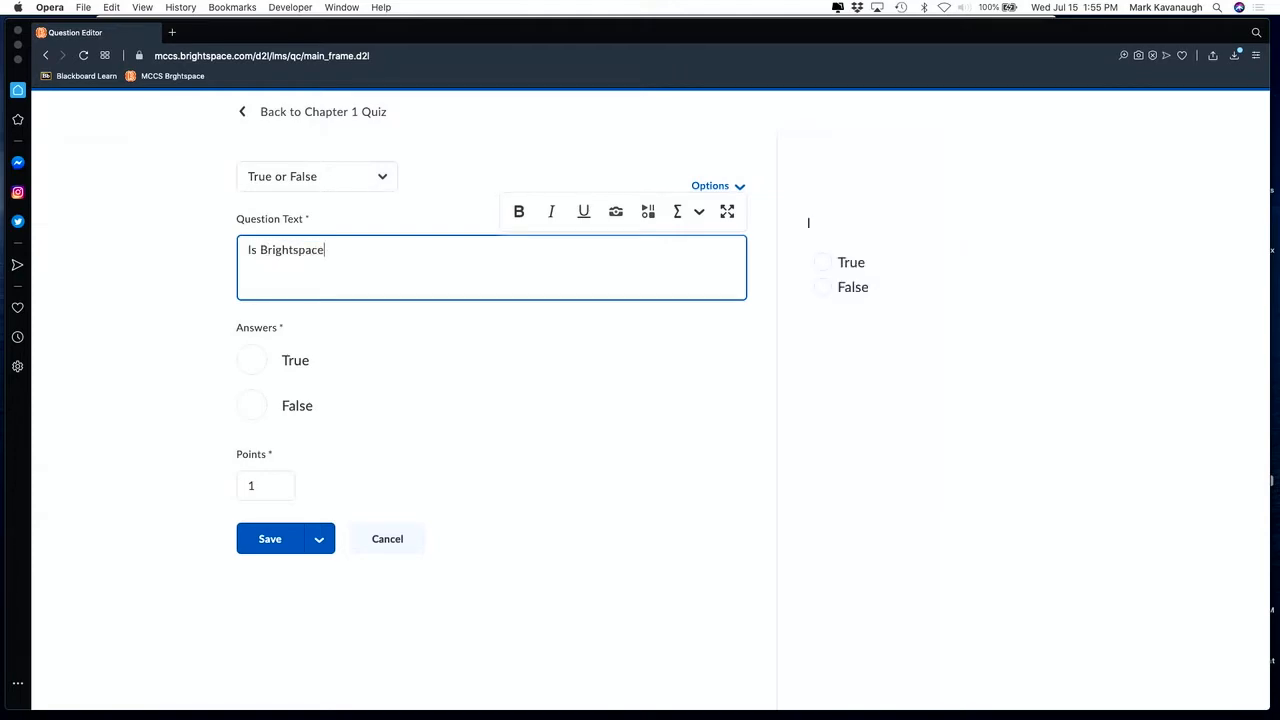
text( fun to u)
click(260, 251)
key(BackSpace)
key(BackSpace)
key(BackSpace)
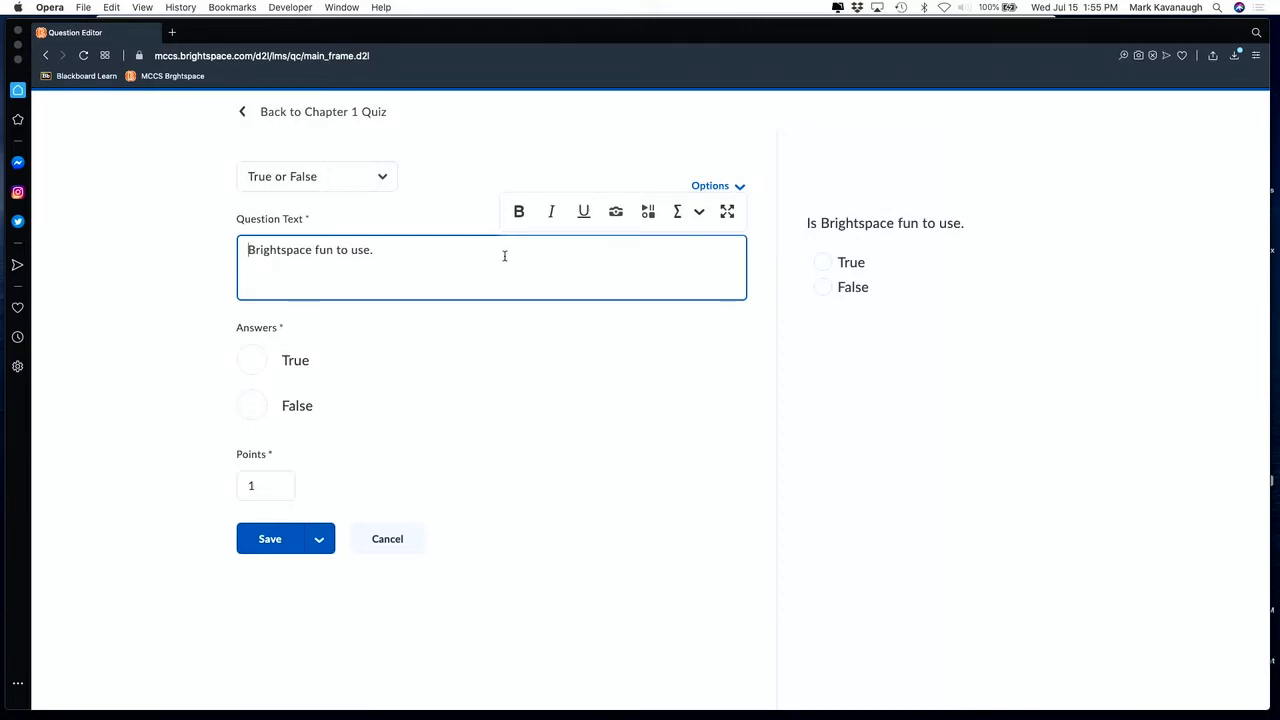
Mark True as the correct answer, set the question's points to 100, and save it
click(253, 362)
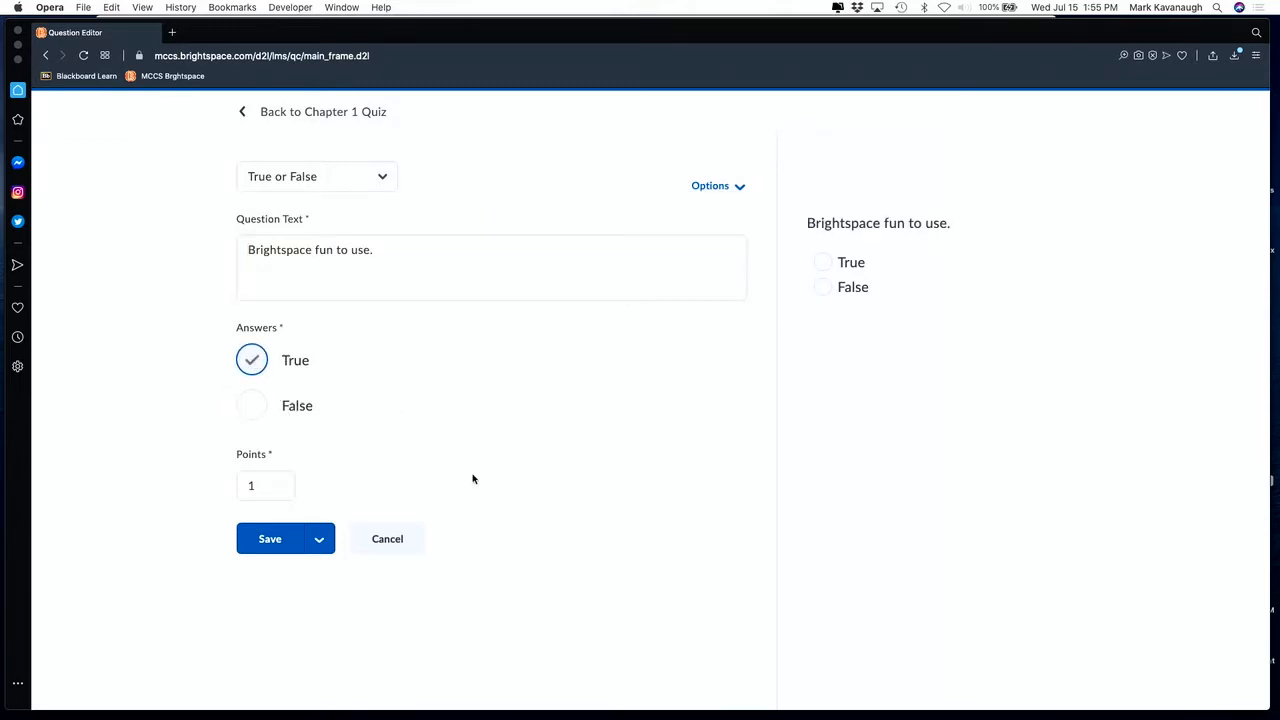
click(258, 485)
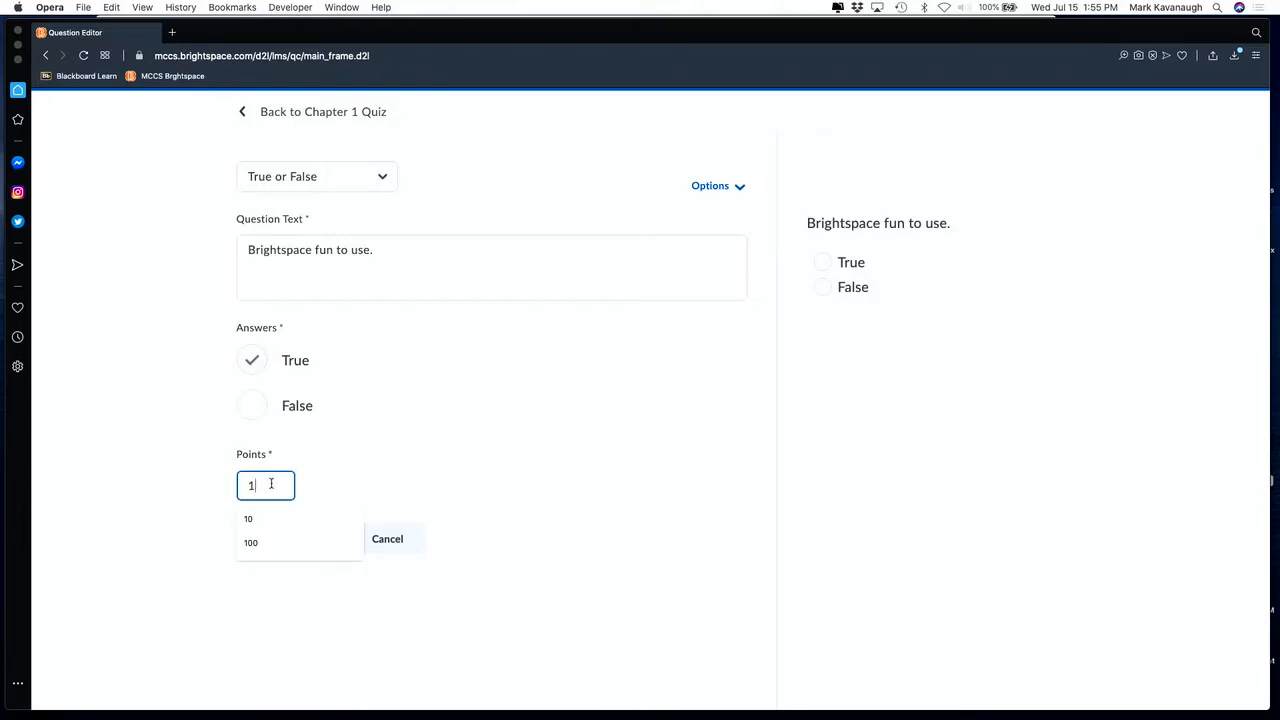
text(00)
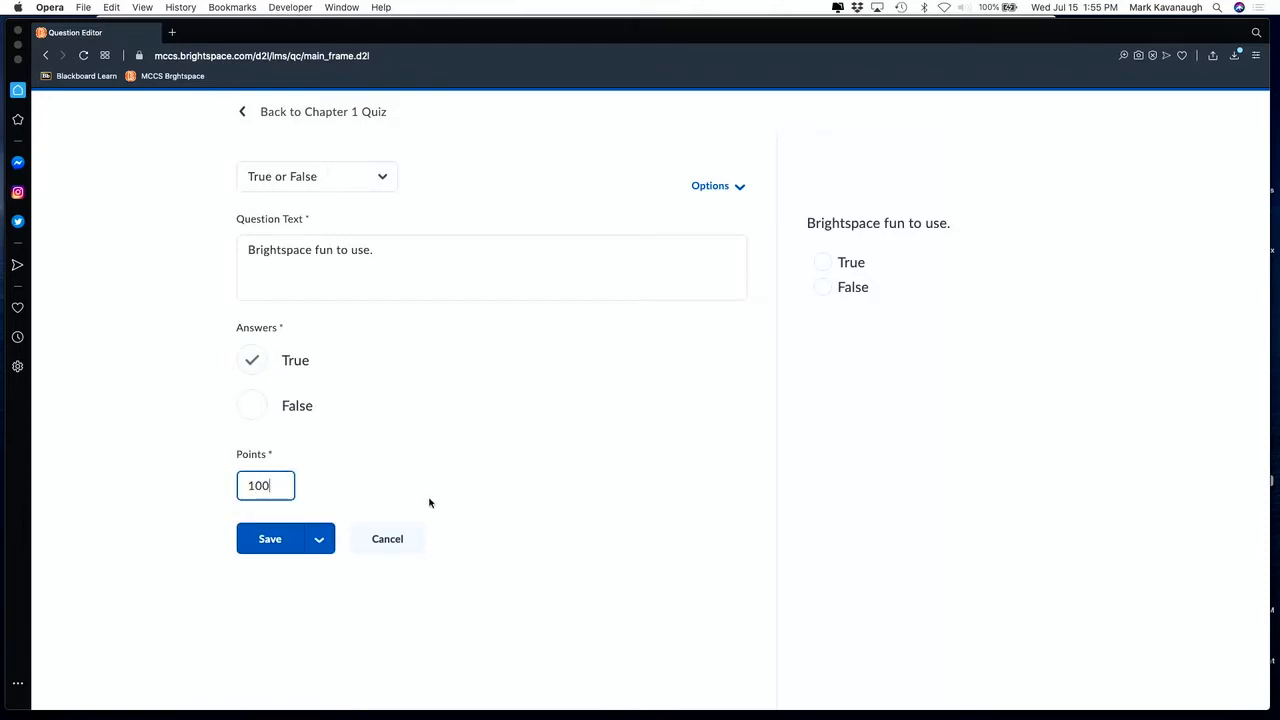
click(277, 547)
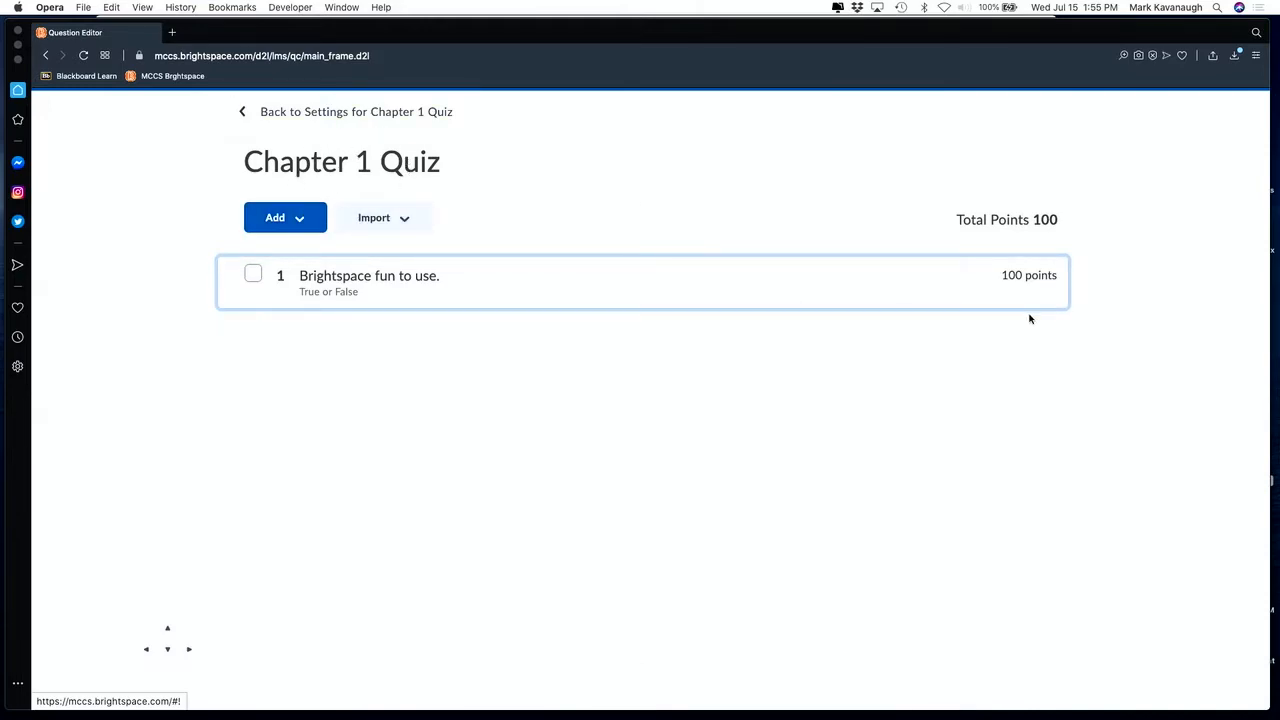
Go back to the Chapter 1 Quiz settings, then save and close the quiz
click(348, 115)
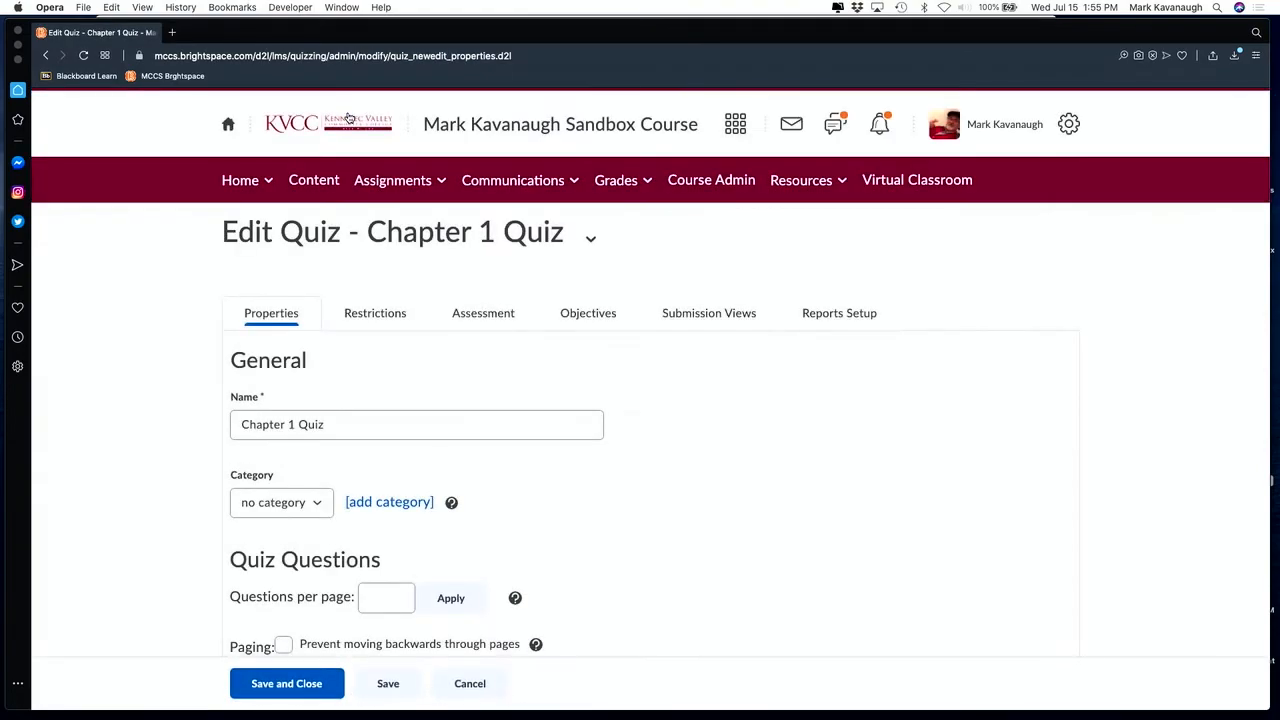
scroll(365, 337, down, 8)
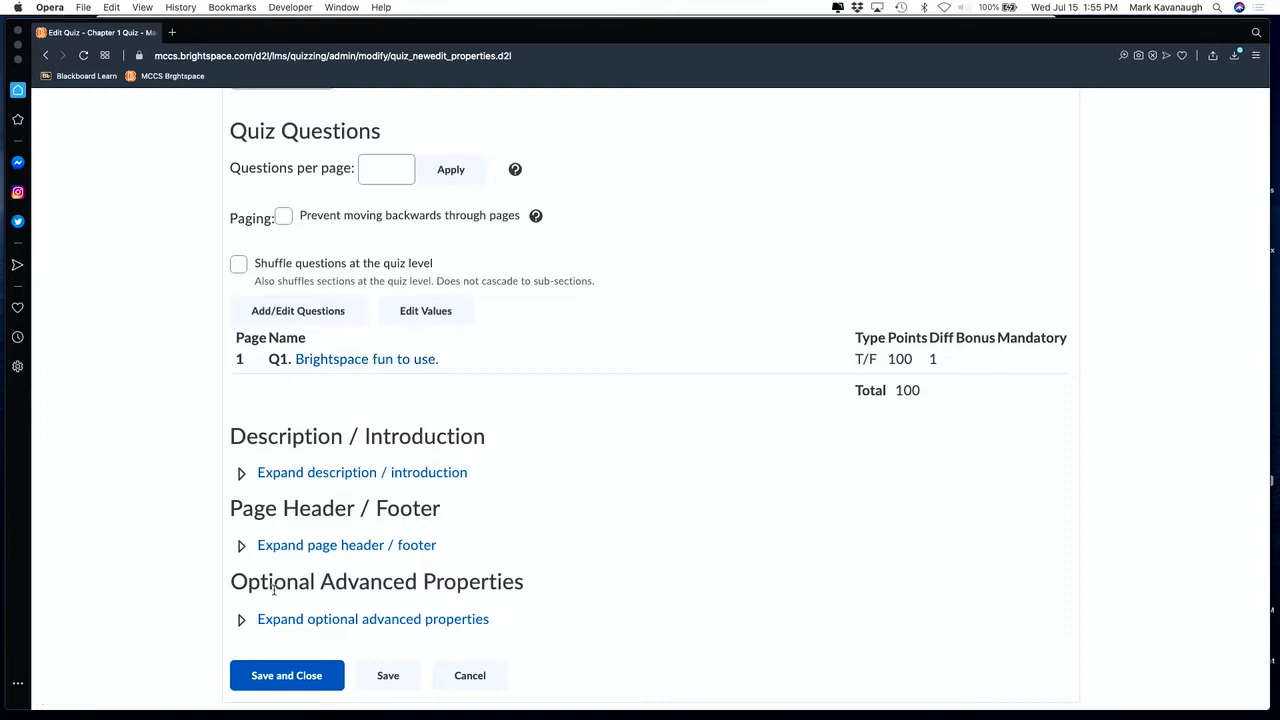
click(287, 676)
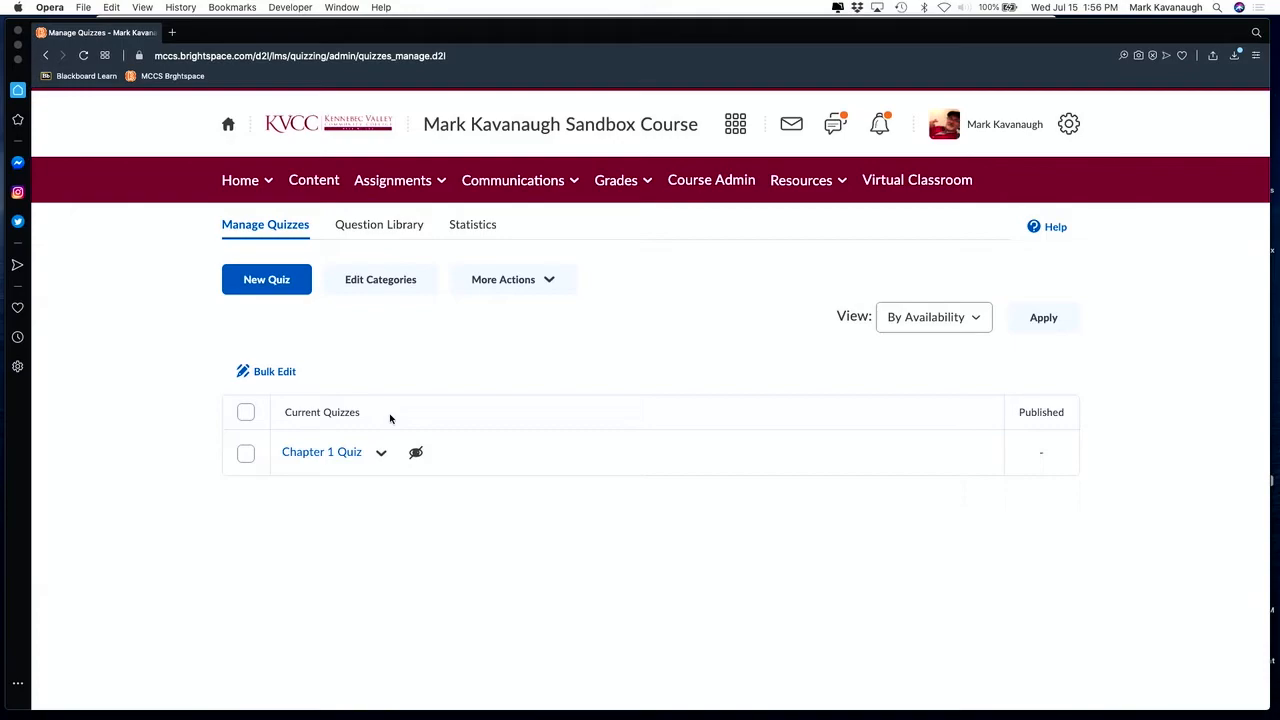
Add the existing Chapter 1 Quiz to the Chapter 1 content module and make it visible to learners
click(314, 182)
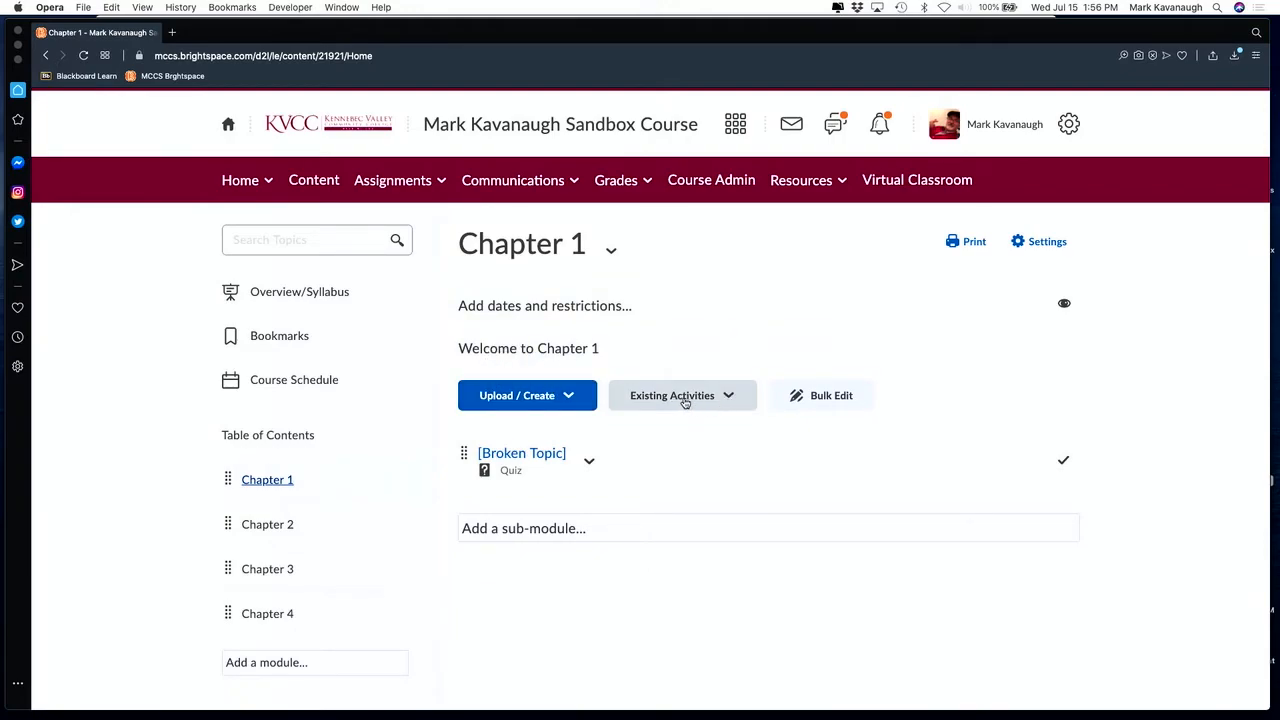
click(727, 398)
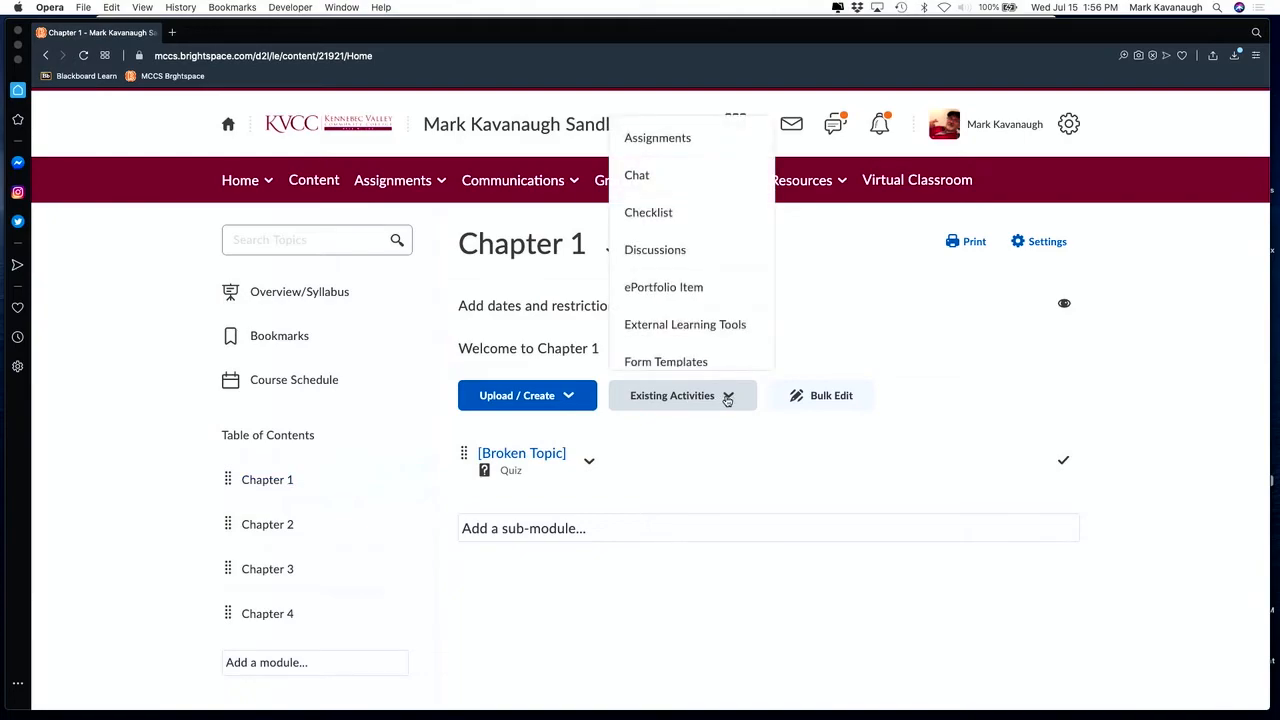
scroll(688, 289, down, 4)
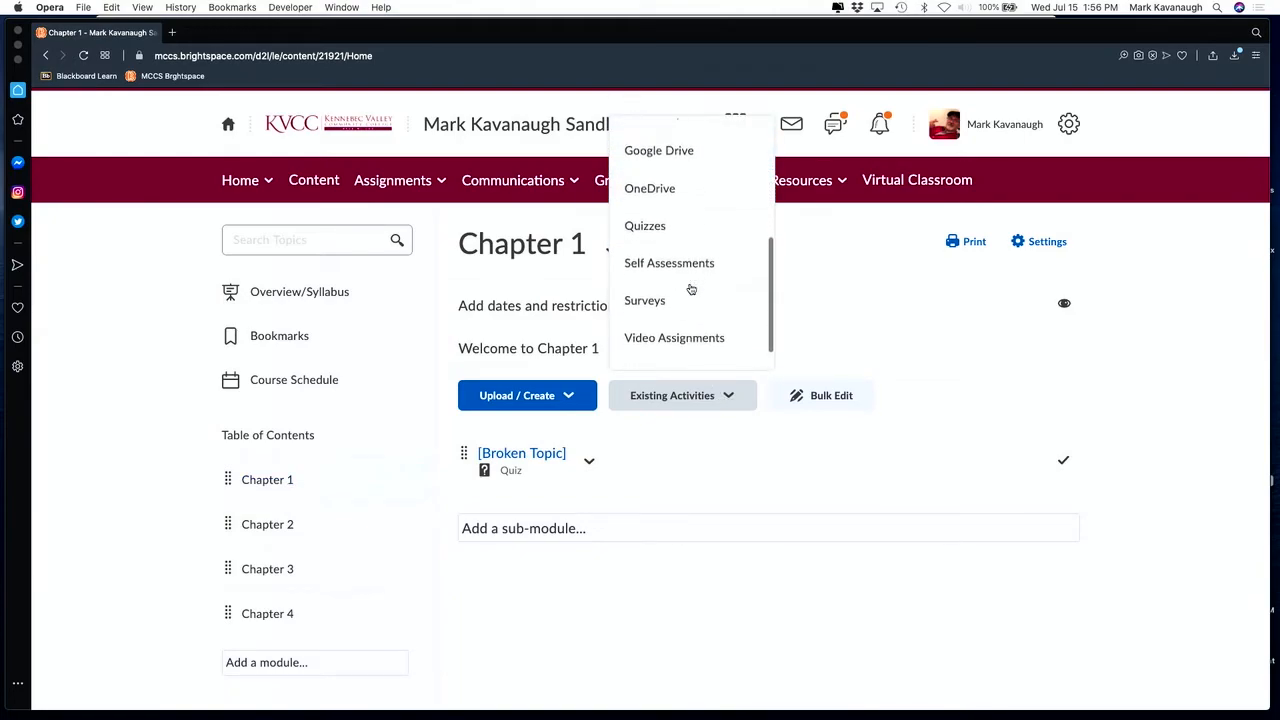
click(652, 227)
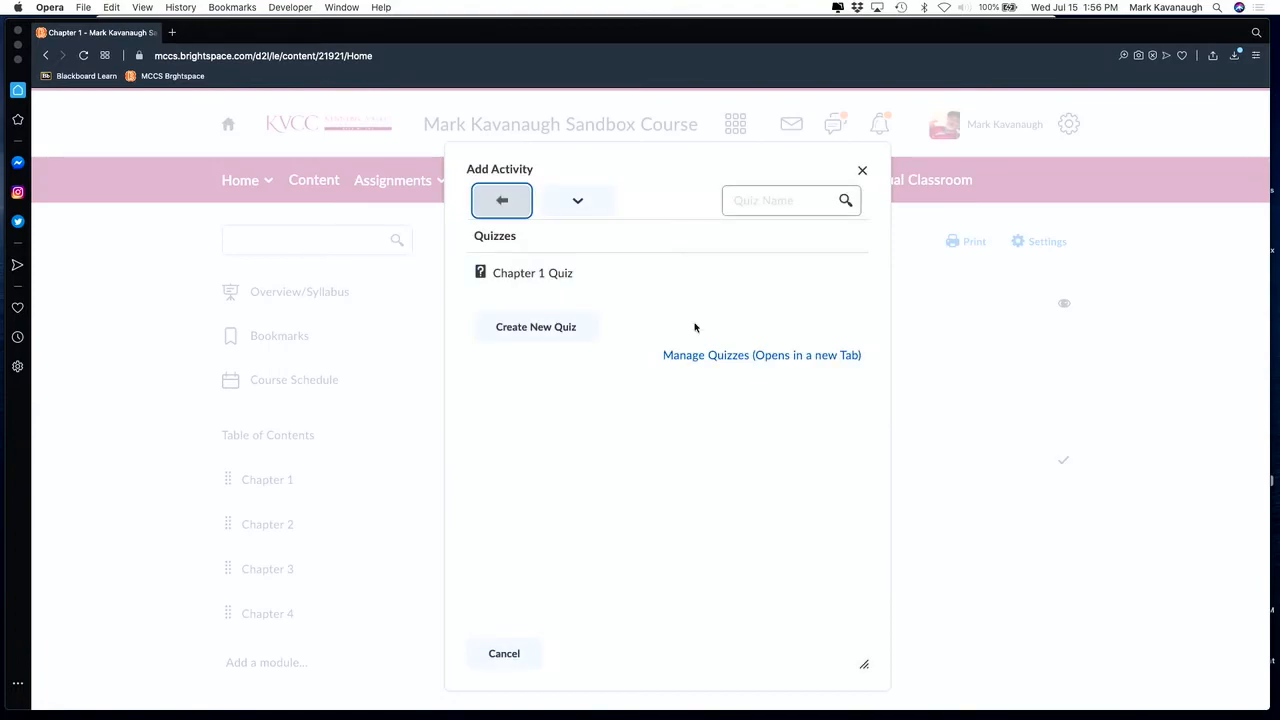
click(541, 275)
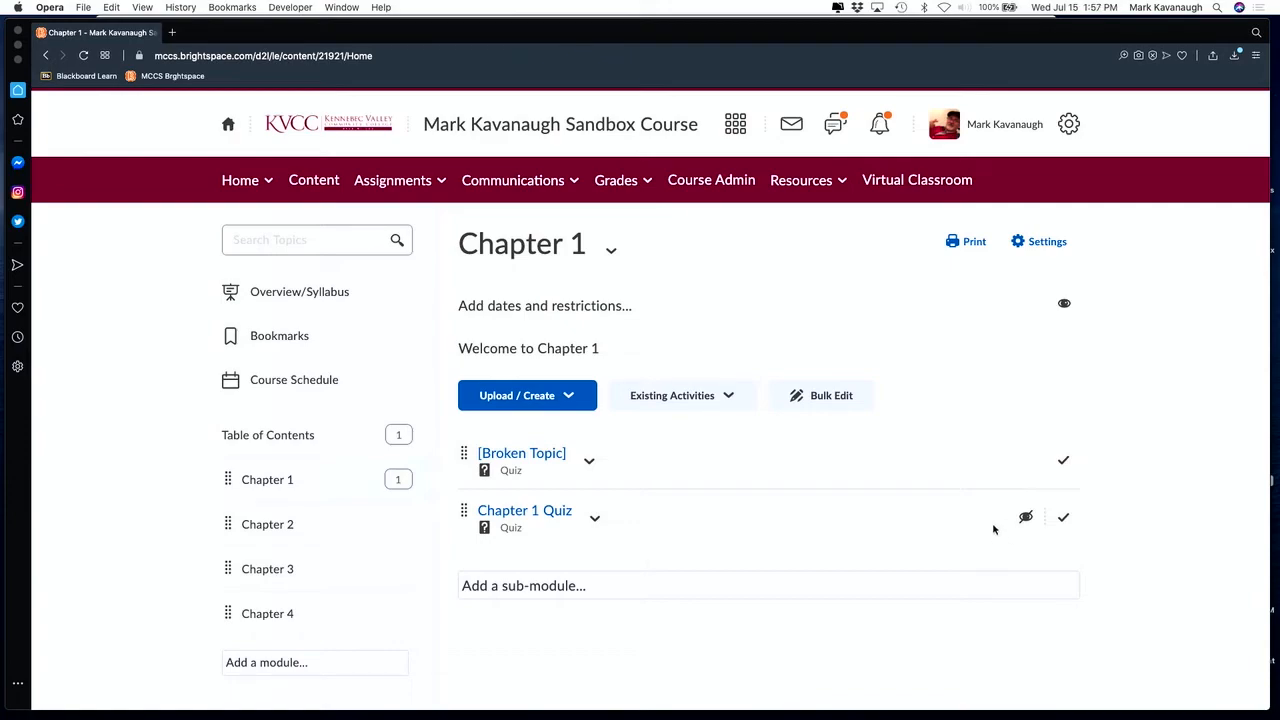
click(1025, 519)
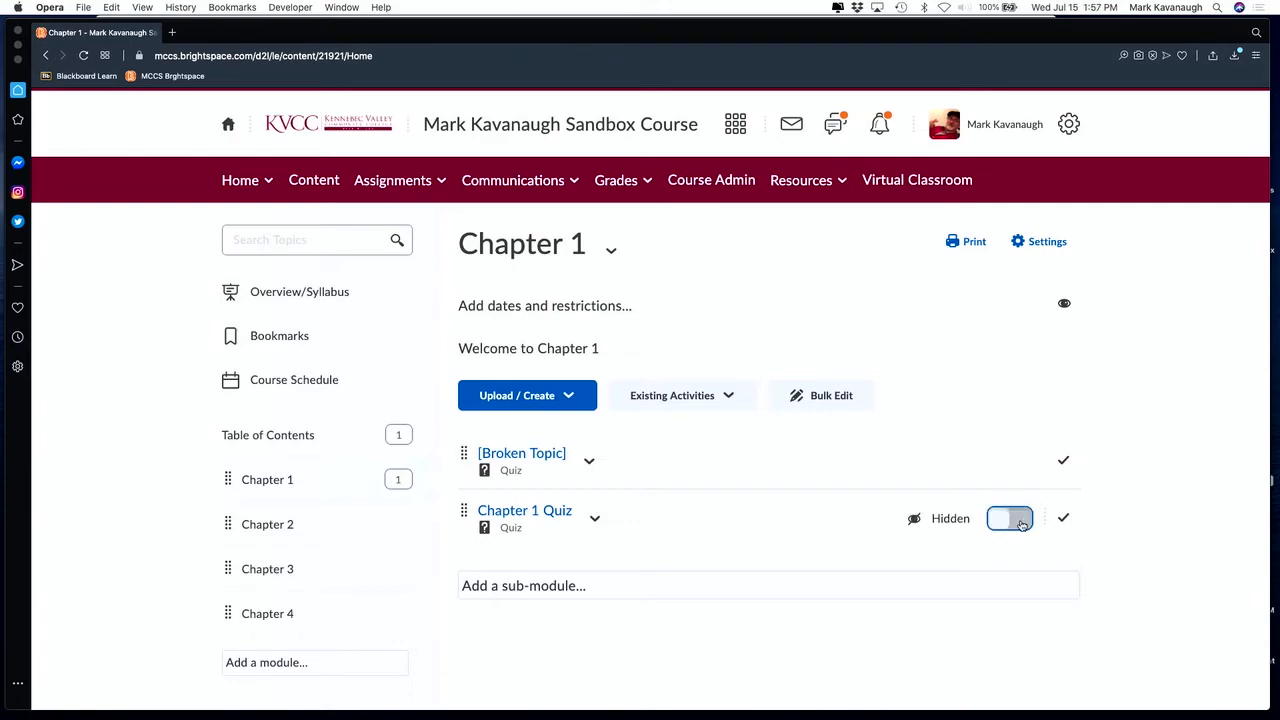
click(1010, 521)
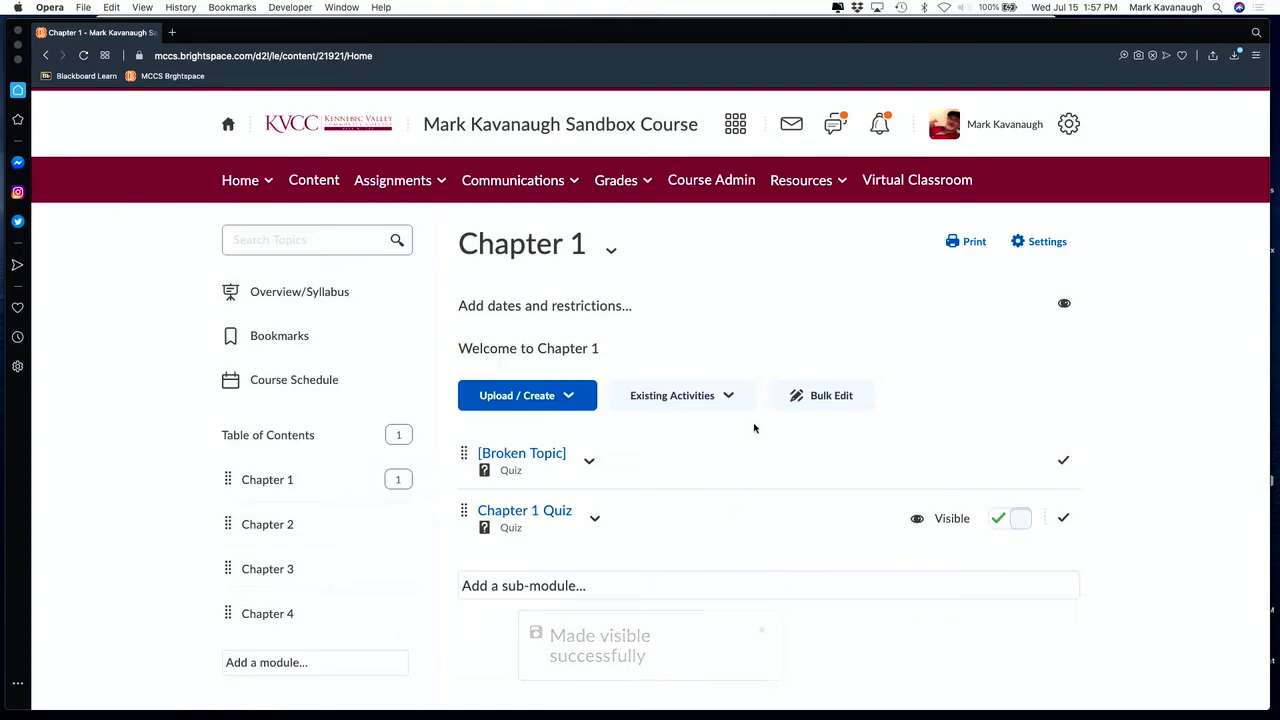
Delete the broken quiz topic from Chapter 1, permanently removing both the topic and its associated activity from the course
click(588, 461)
click(621, 414)
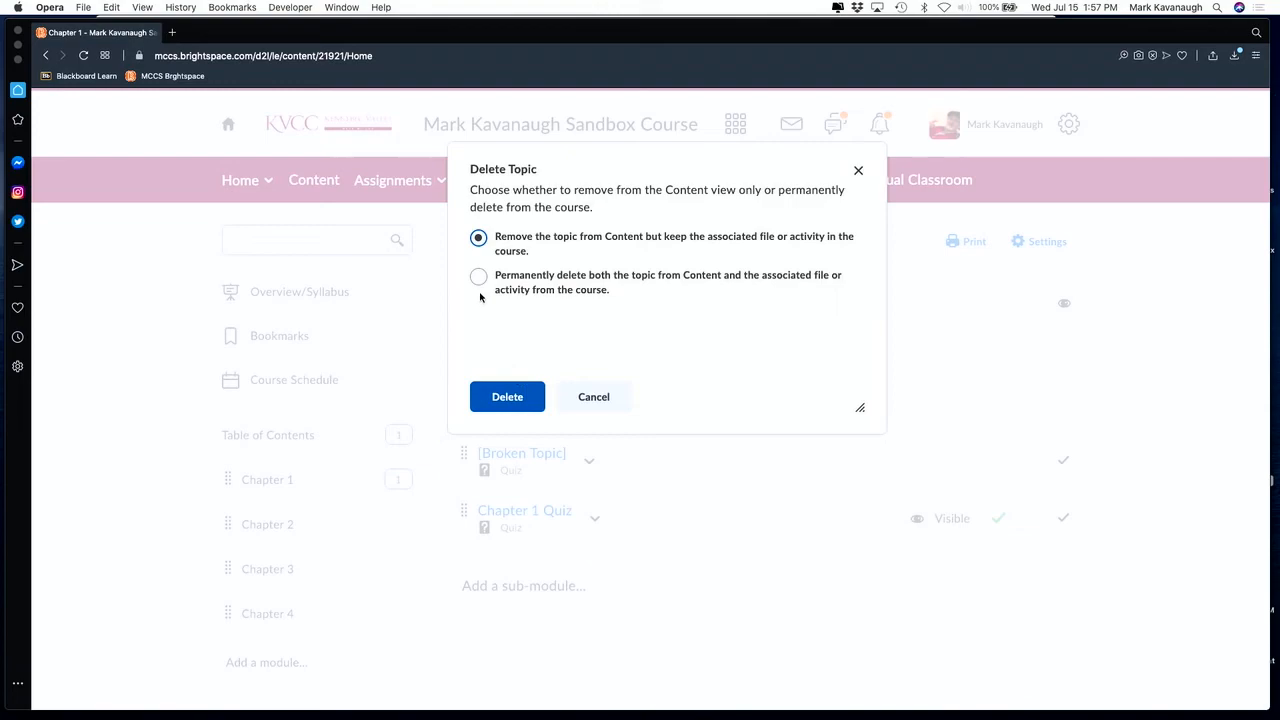
click(479, 279)
click(507, 394)
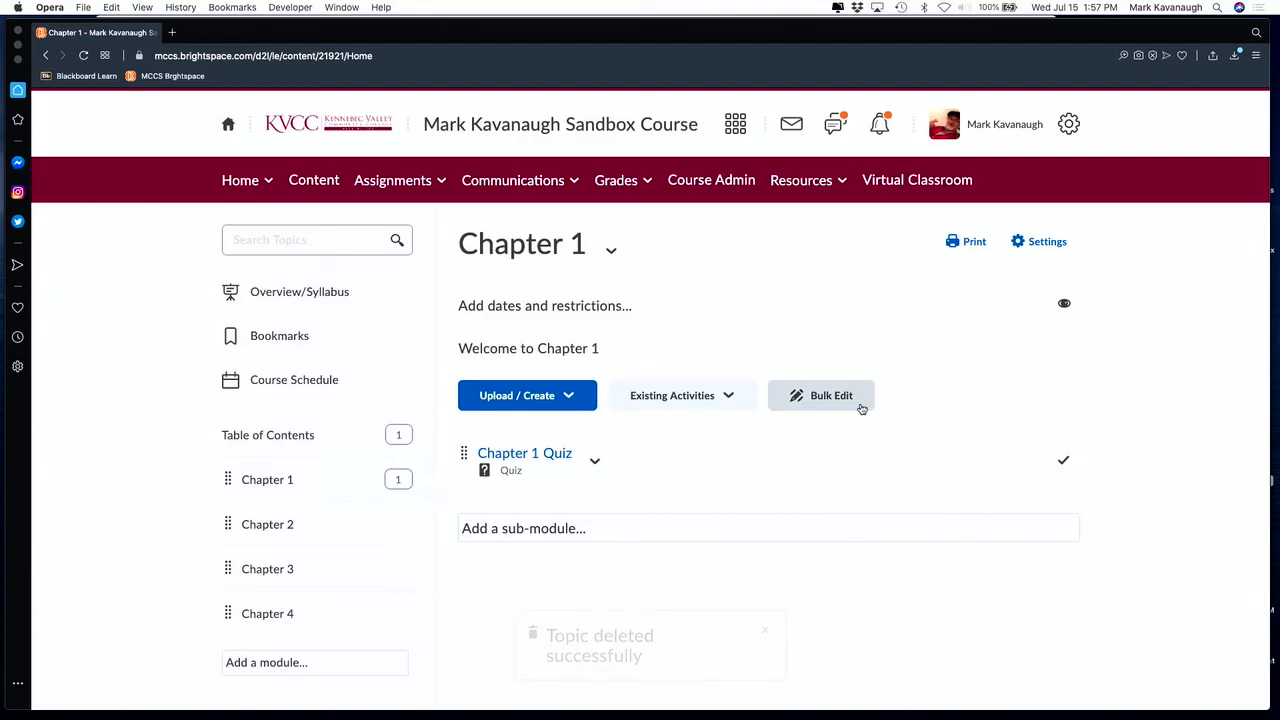
Switch to the learner view of the course and open the Chapter 1 content module to check the quiz
click(997, 134)
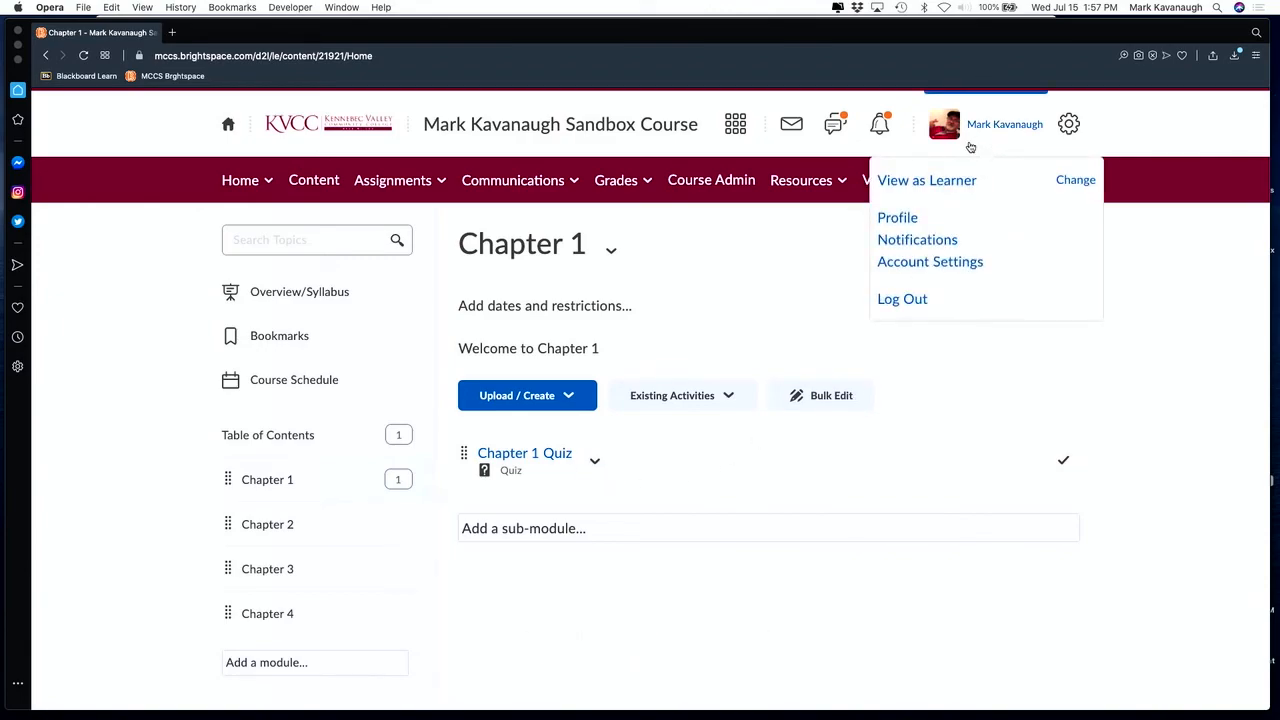
click(948, 183)
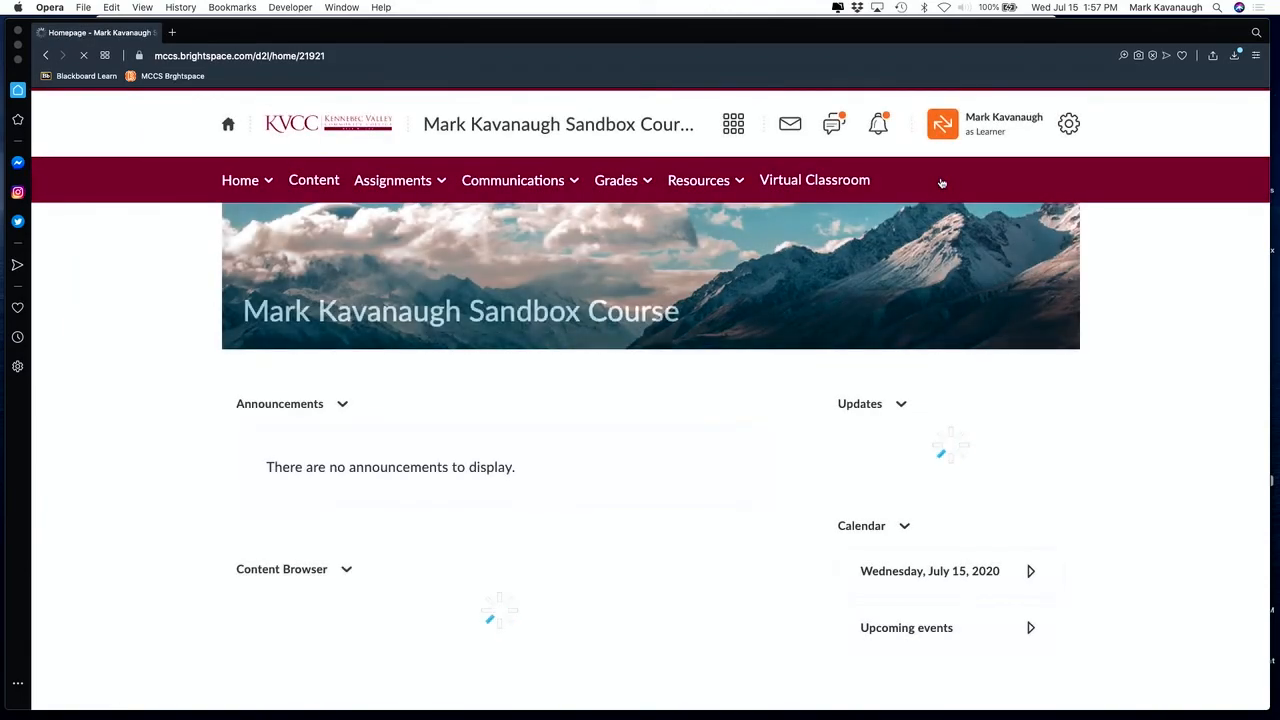
click(318, 182)
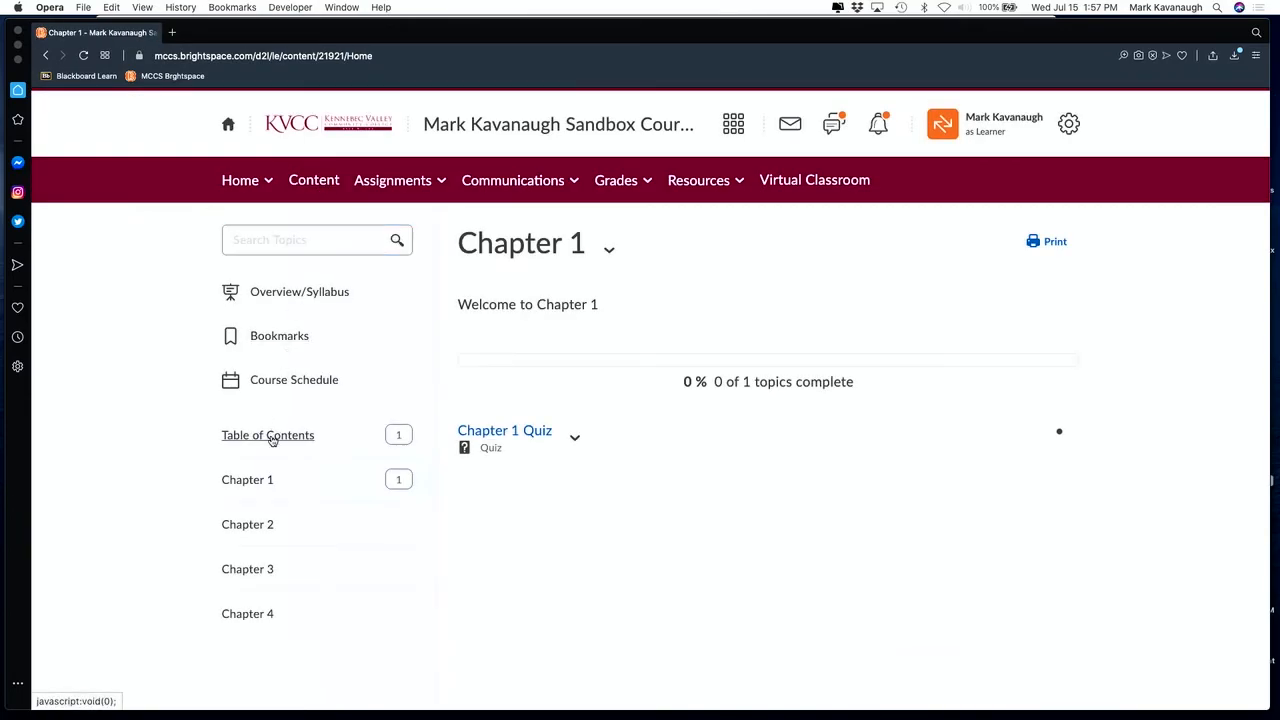
click(259, 482)
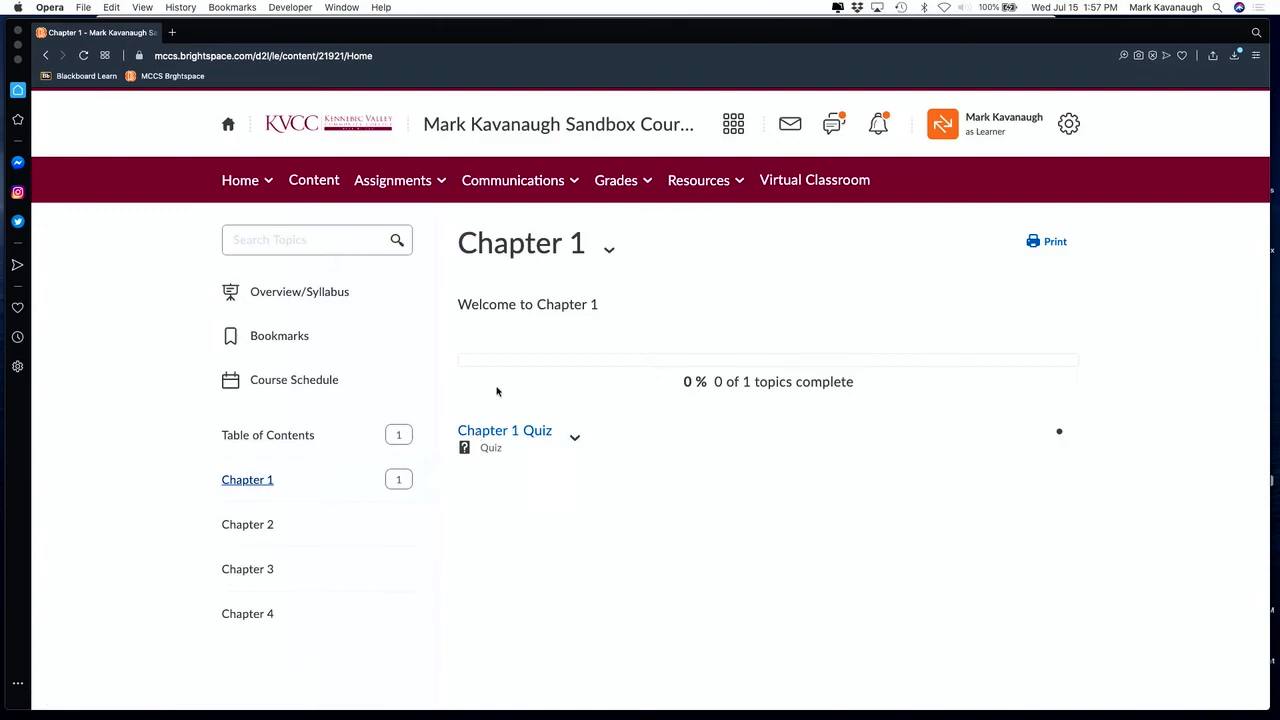